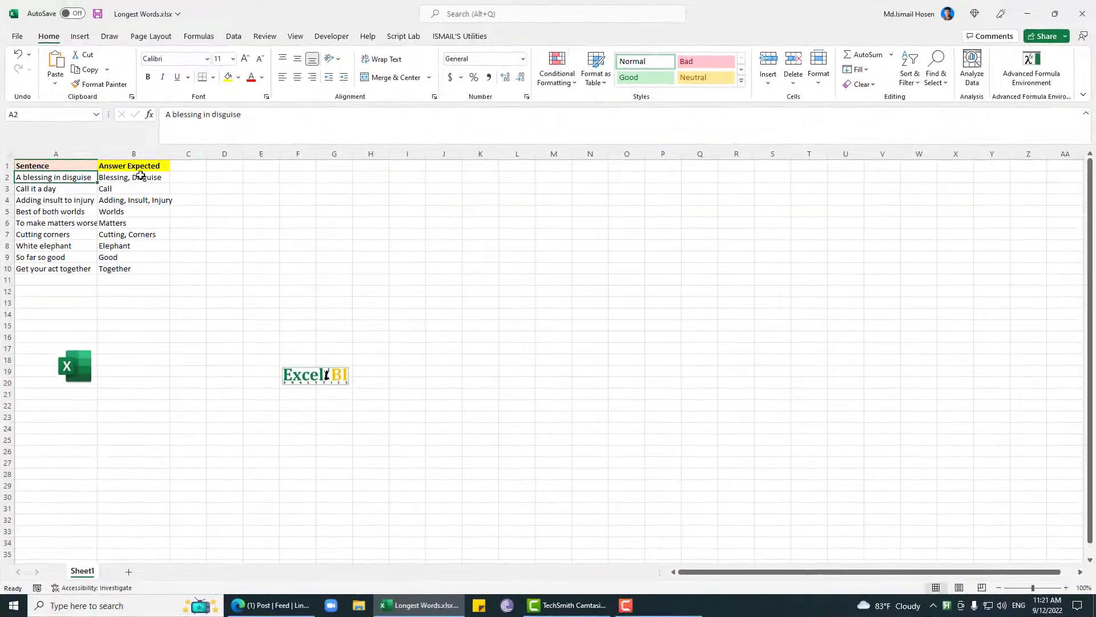
Step: Compare the sentence in A2 with its expected answer in B2
left_click(141, 177)
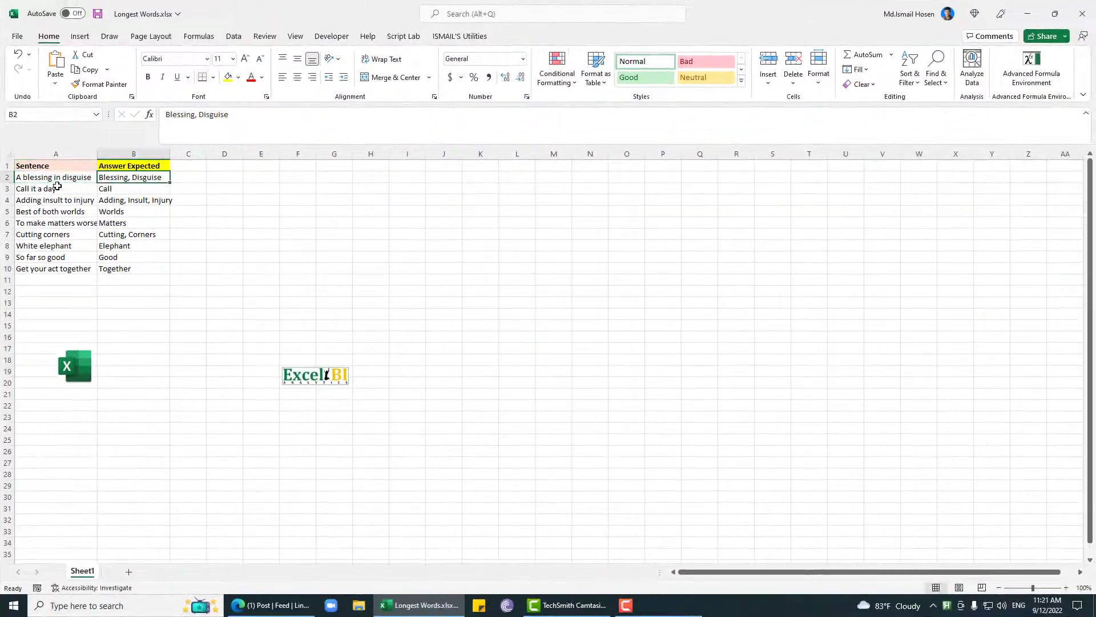
left_click(50, 180)
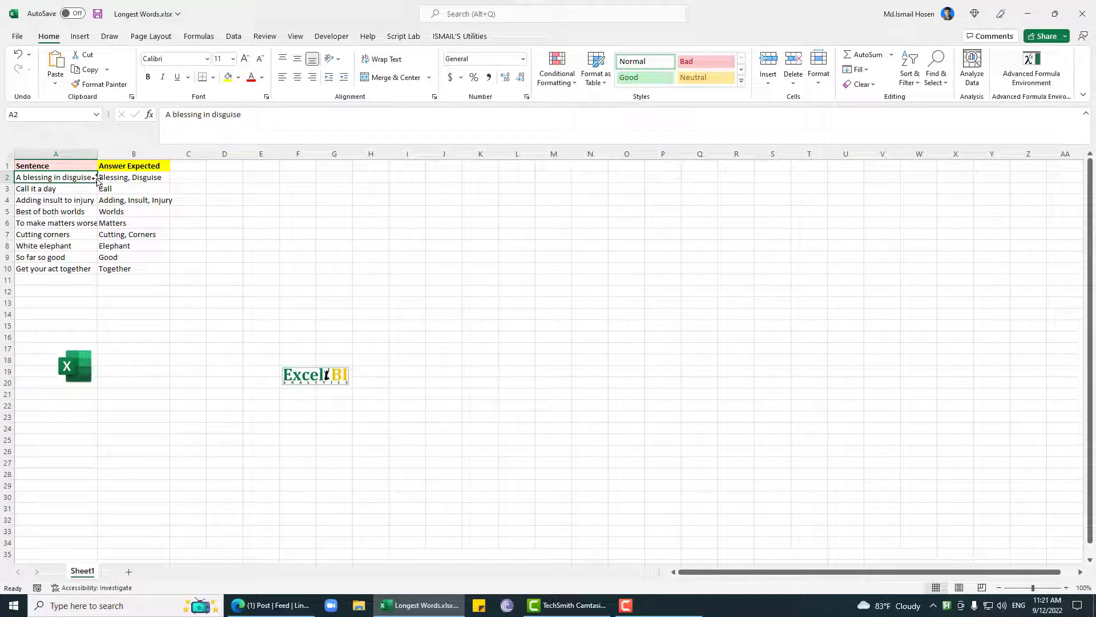
left_click(129, 177)
left_click(70, 180)
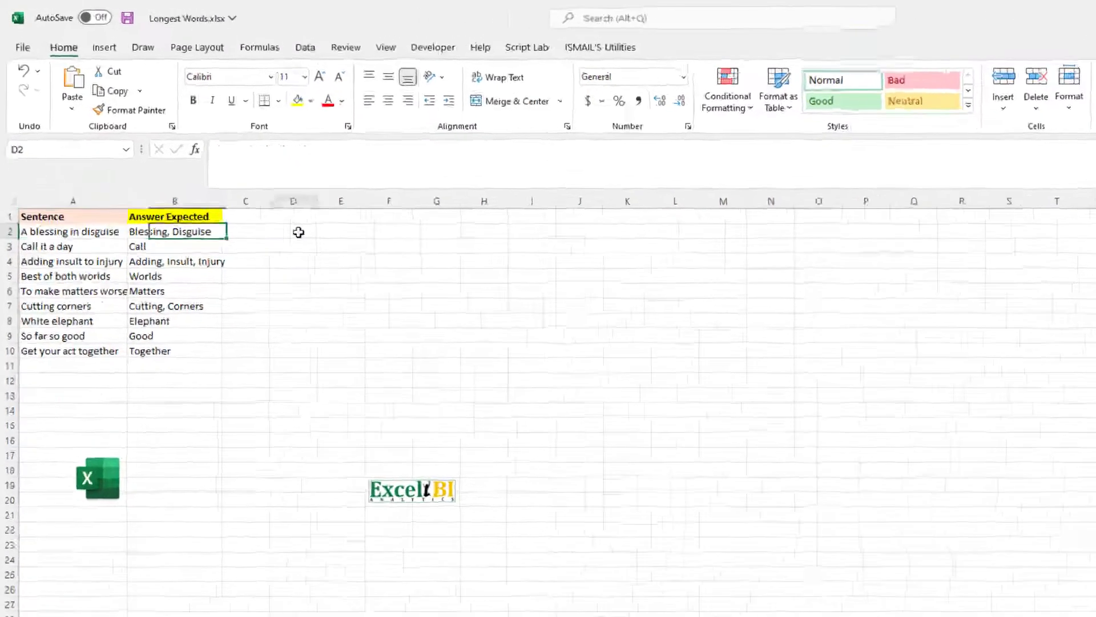
left_click(217, 176)
left_click(59, 178)
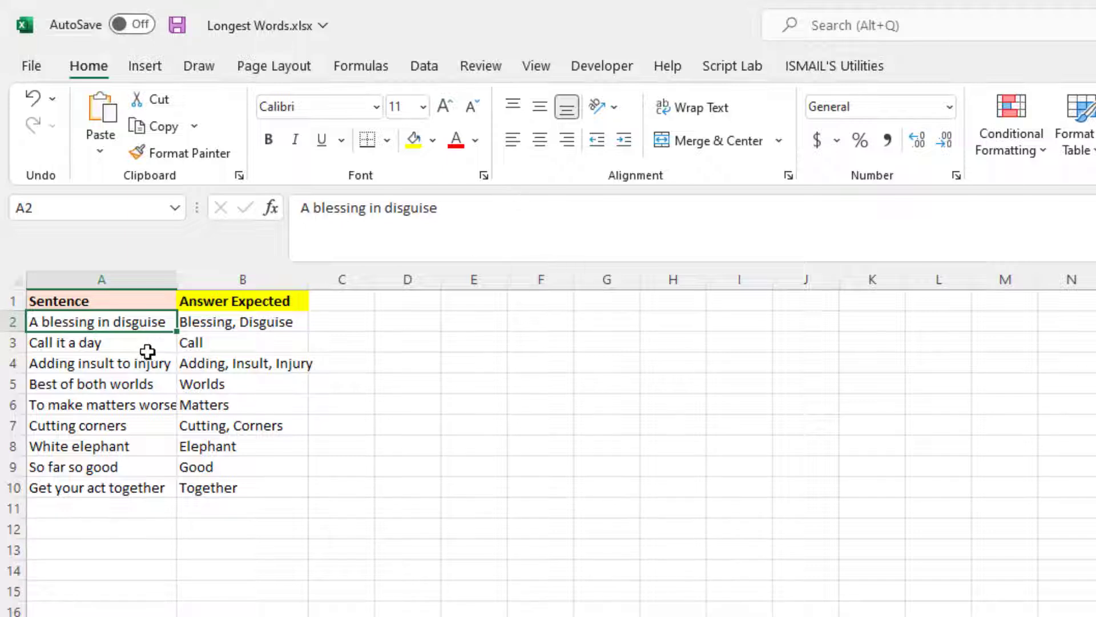
Step: Enter =TEXTSPLIT(A2," ") in D2 to split the first sentence into separate words
left_click(391, 332)
type("=t")
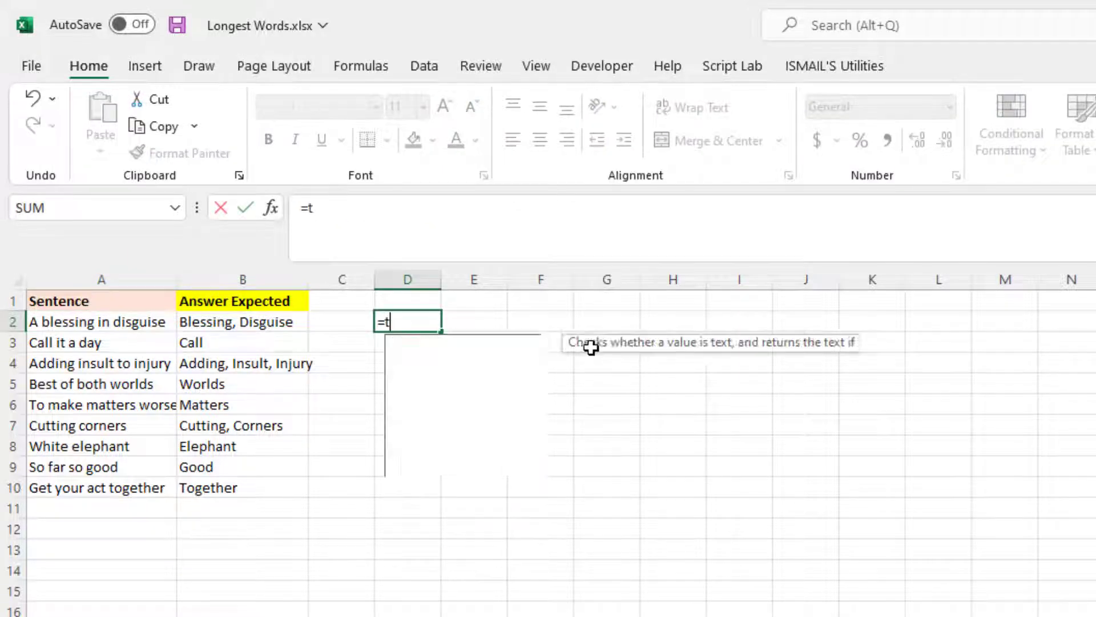
type("extsp")
key("Tab")
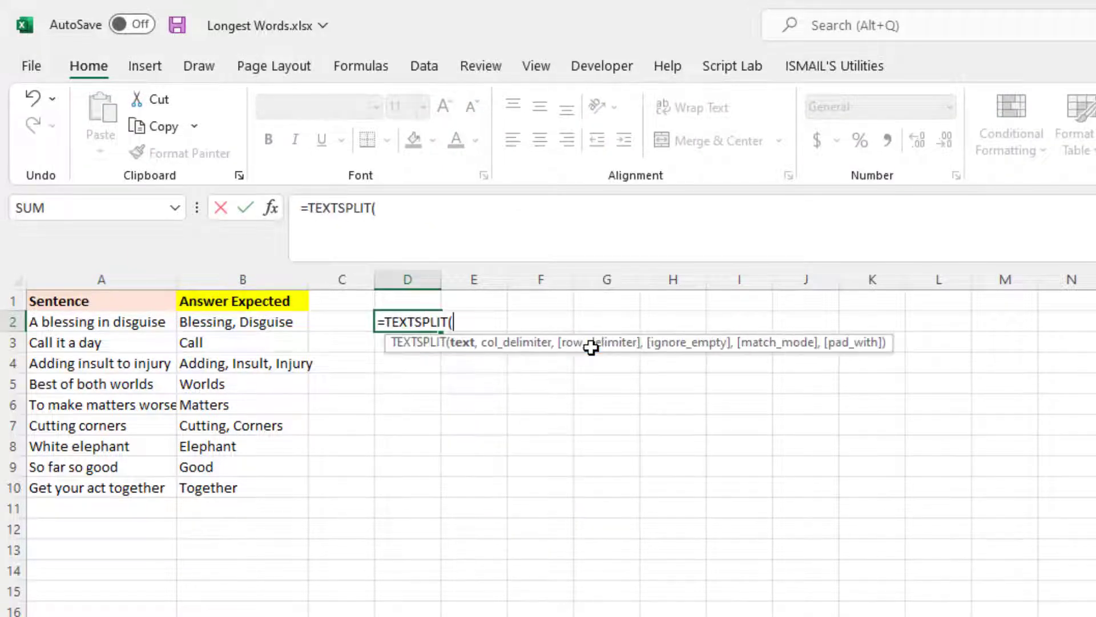
key("Left")
key("Left")
key("Left")
type(",")
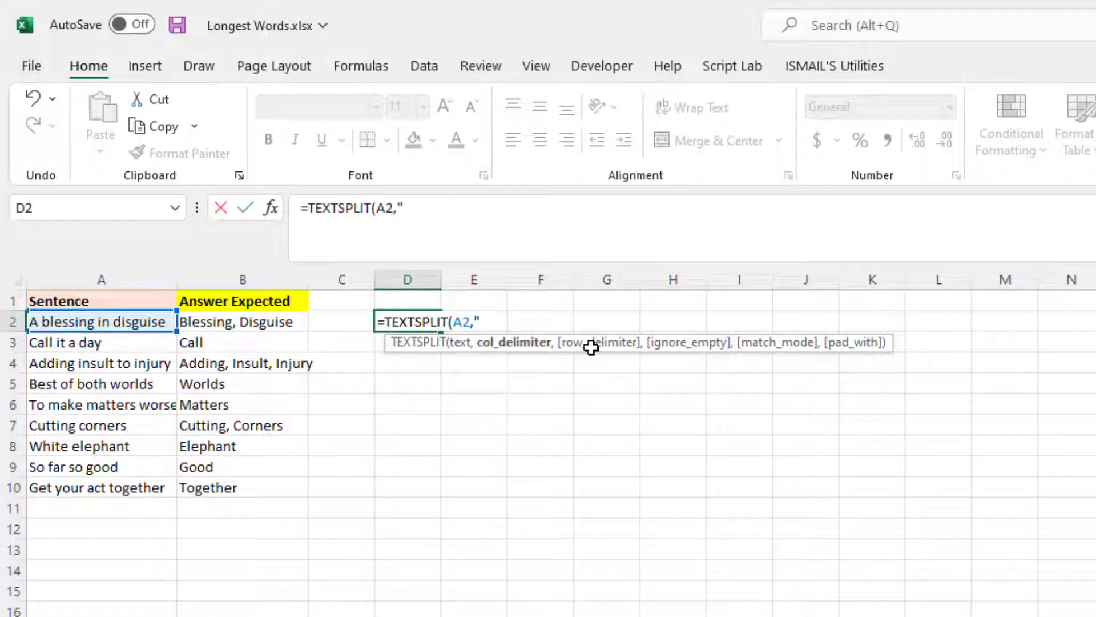
type("\" \")")
key("Return")
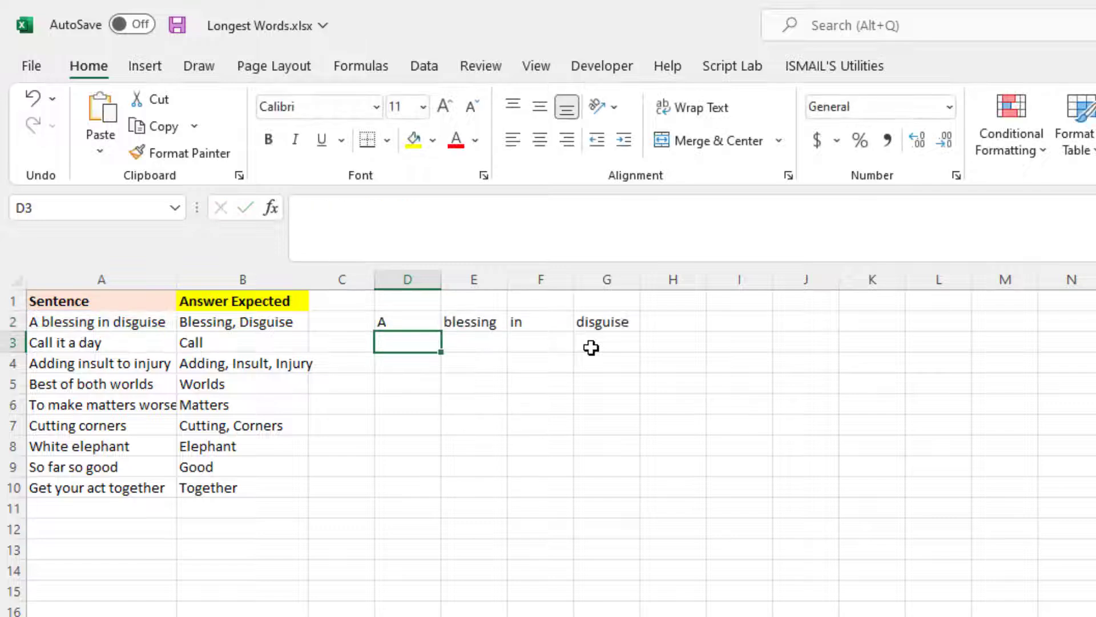
left_click(405, 315)
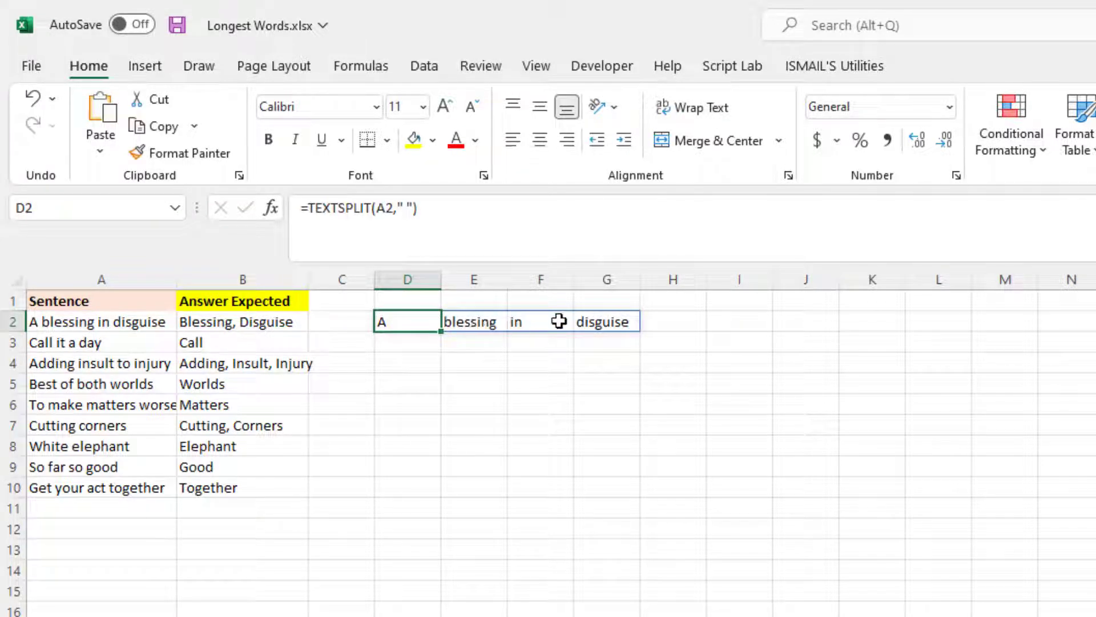
double_click(442, 279)
key("ctrl+z")
left_click(392, 296)
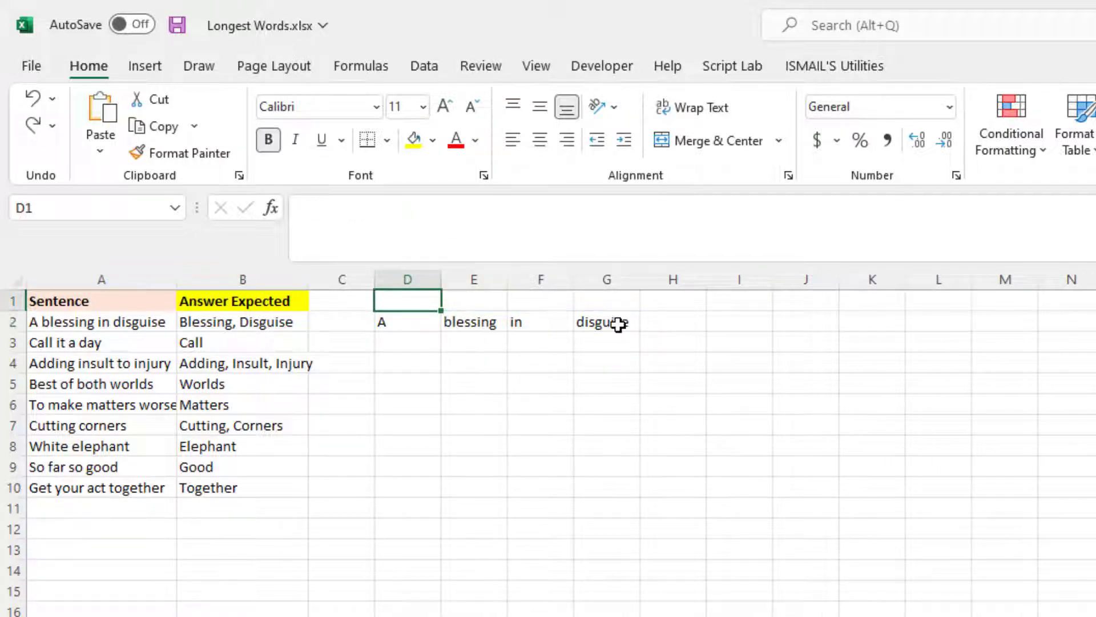
type("Sp")
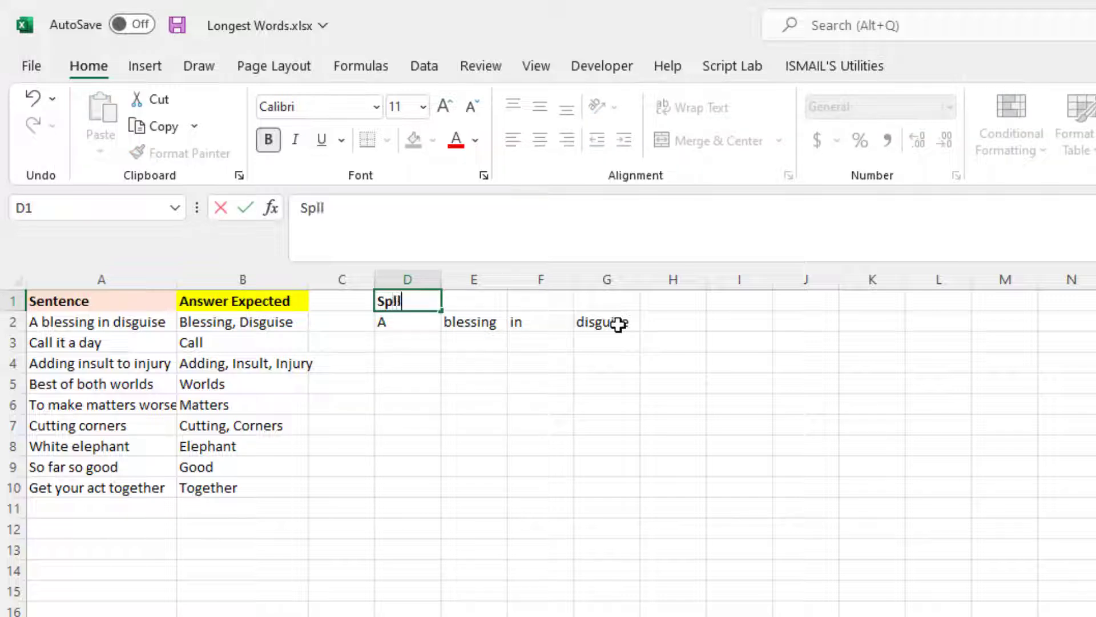
type("littedTex")
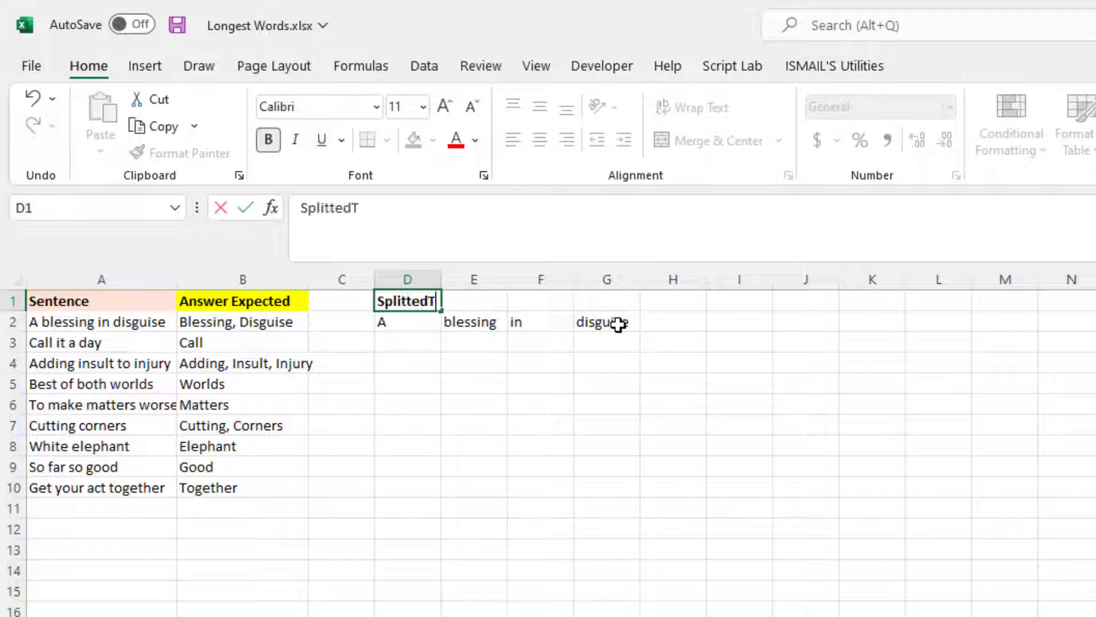
key("BackSpace")
key("BackSpace")
key("BackSpace")
key("BackSpace")
key("BackSpace")
key("BackSpace")
key("BackSpace")
key("BackSpace")
key("BackSpace")
key("BackSpace")
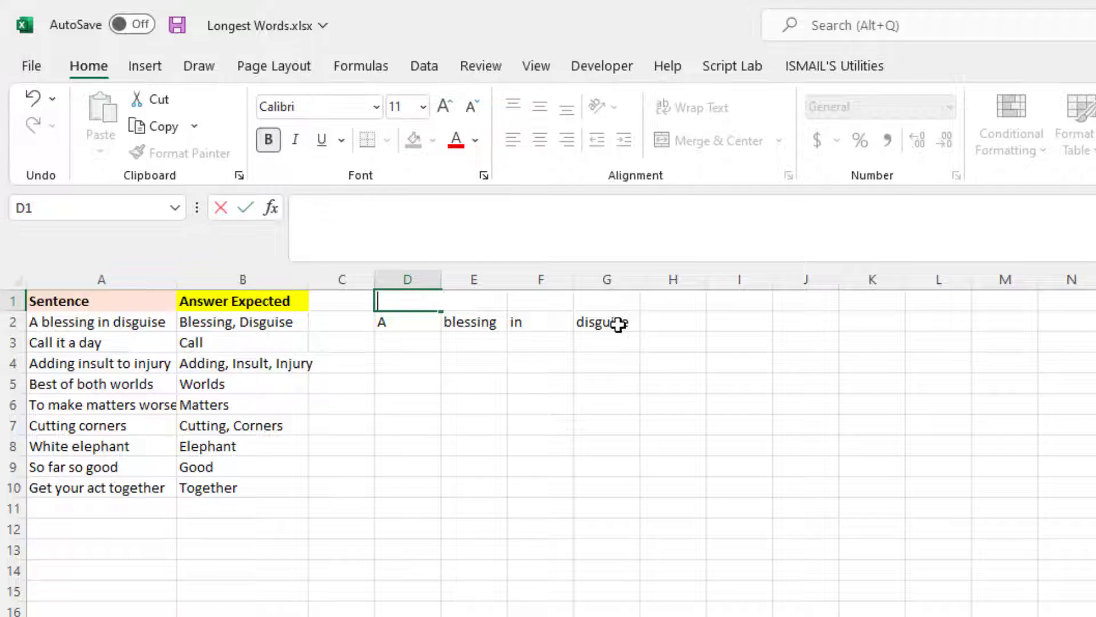
Step: Enter the header Words in D1 above the split words
type("Words")
key("Return")
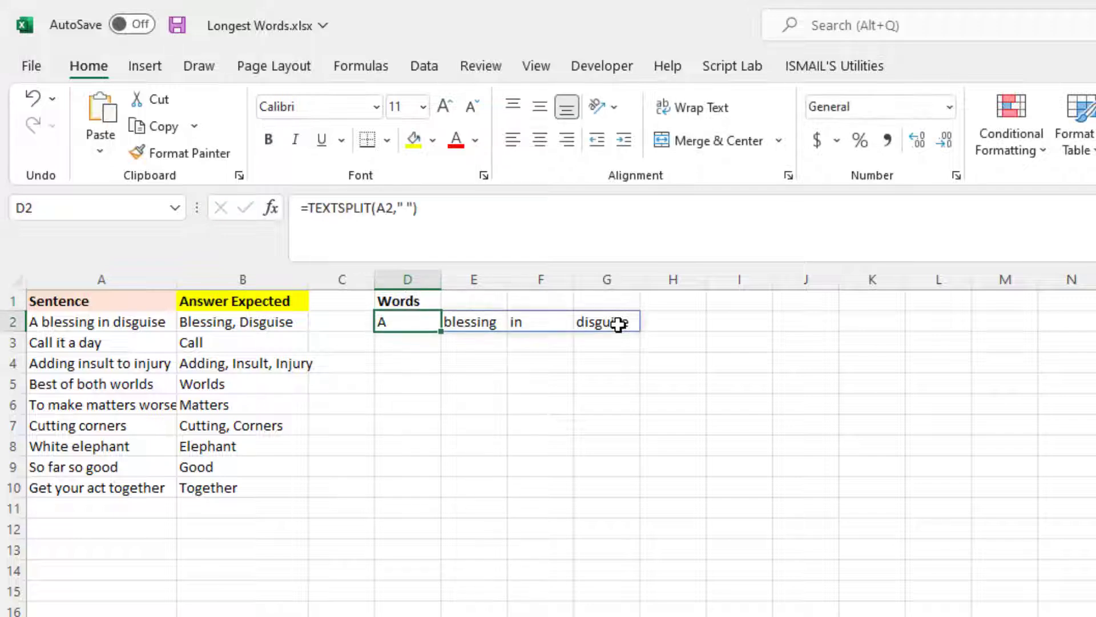
Step: Enter the header MaxLength in H1 and widen column H to fit it
key("Right")
key("Right")
key("Right")
key("Right")
key("Right")
key("Right")
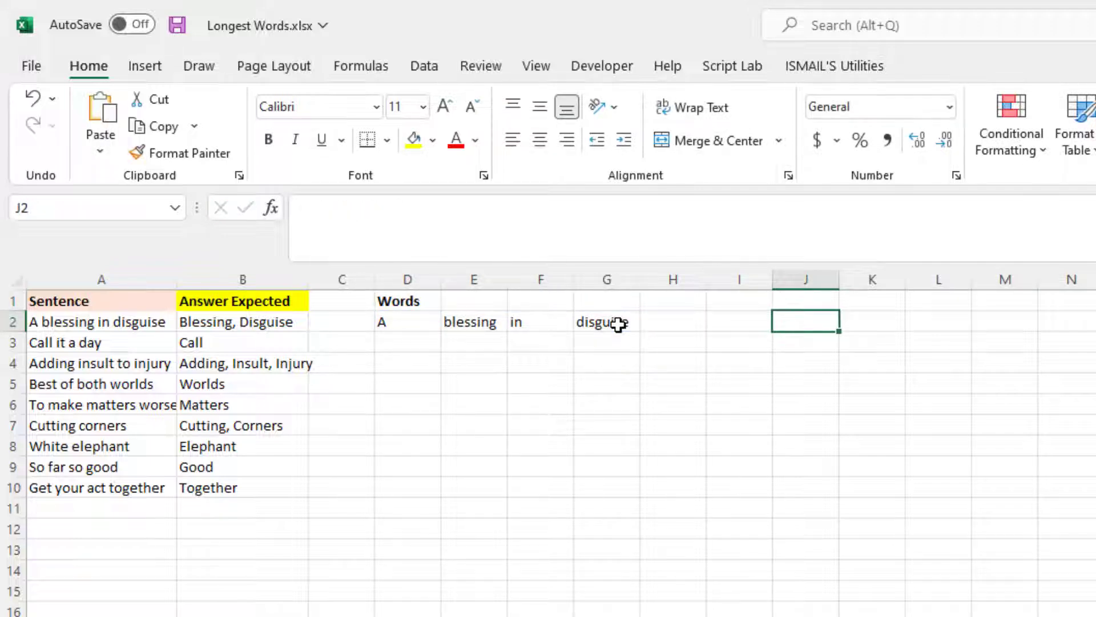
key("Left")
key("Left")
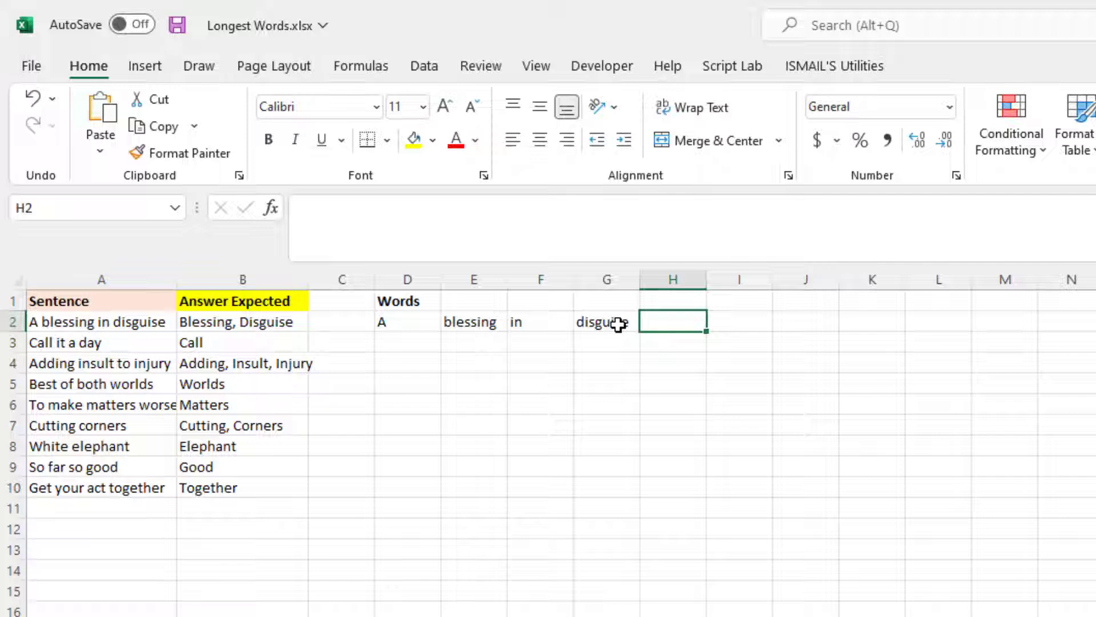
key("Up")
type("M")
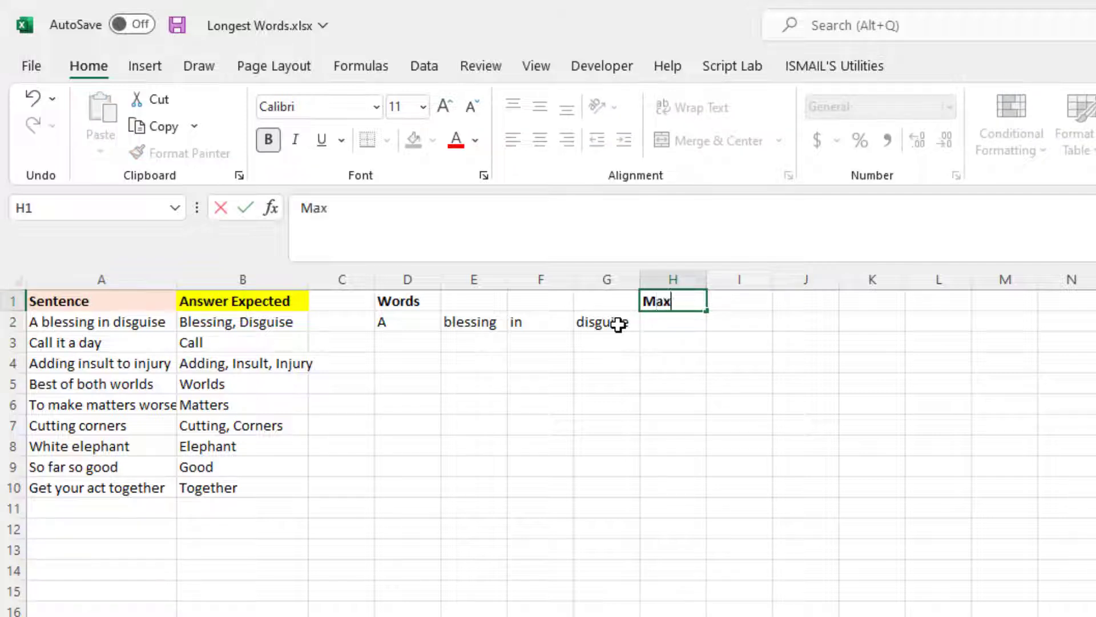
type("axLength")
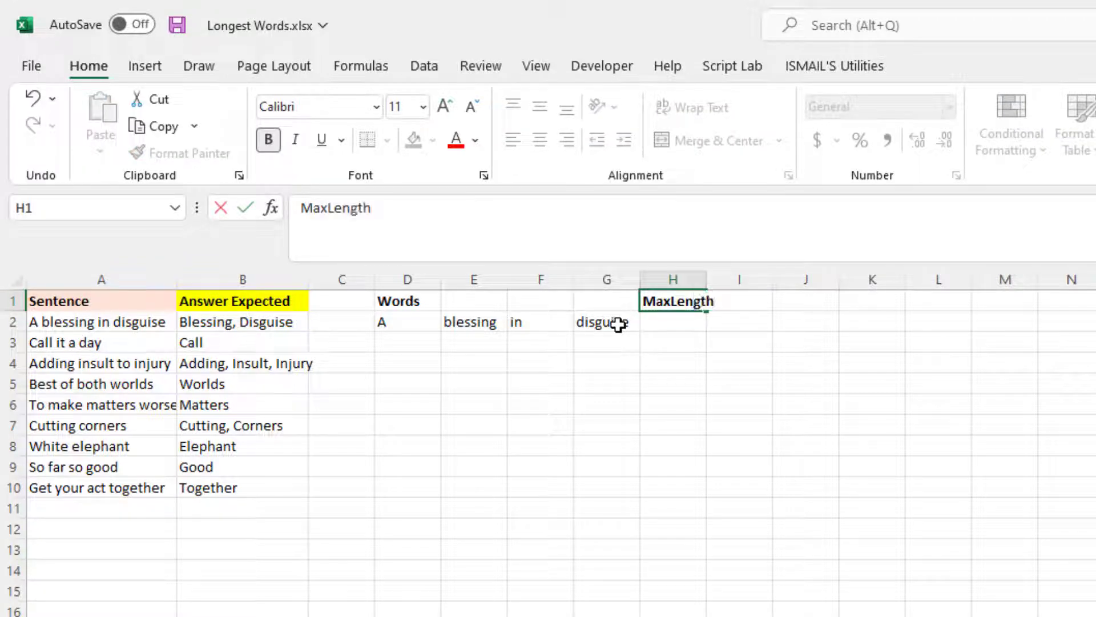
key("Return")
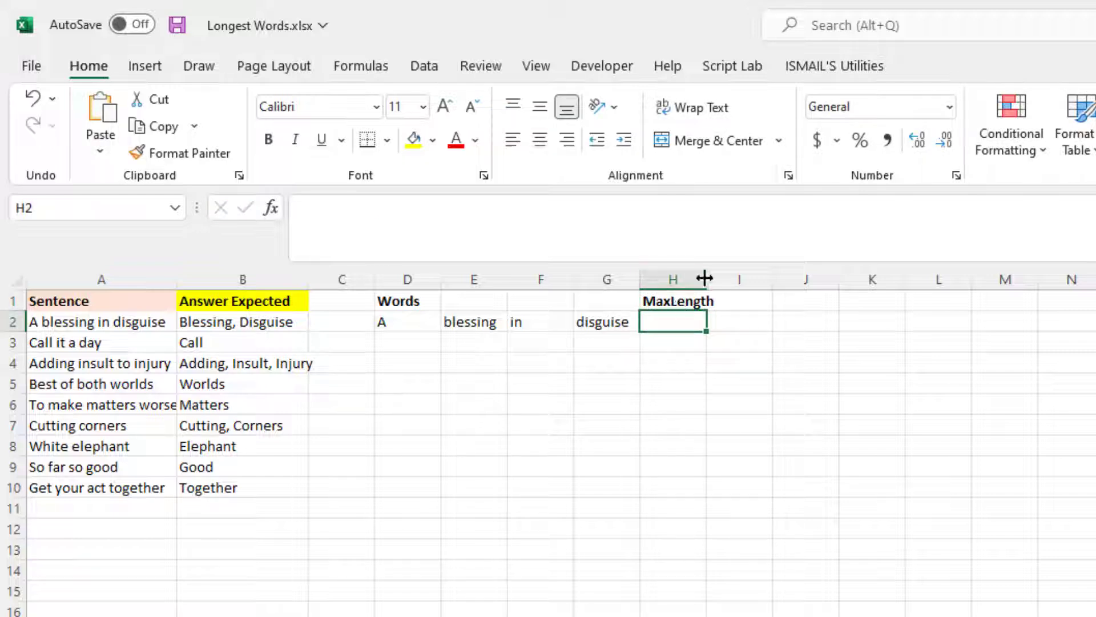
left_click_drag(705, 278, 717, 278)
Step: Enter =MAX(LEN(D2#)) in H2 to calculate the length of the longest split word
type("=")
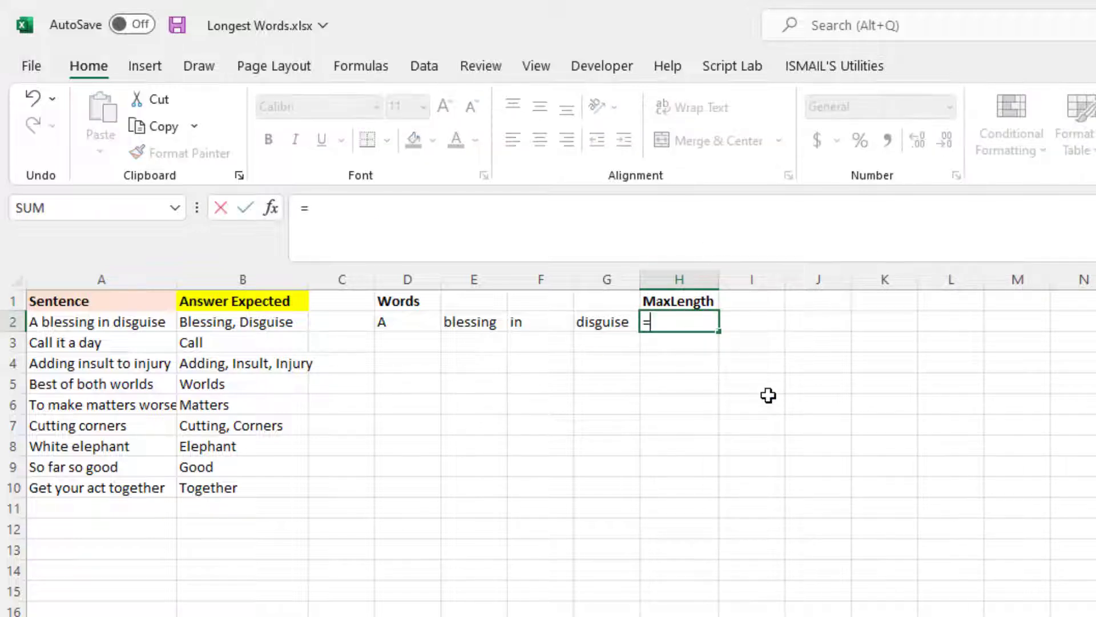
type("max")
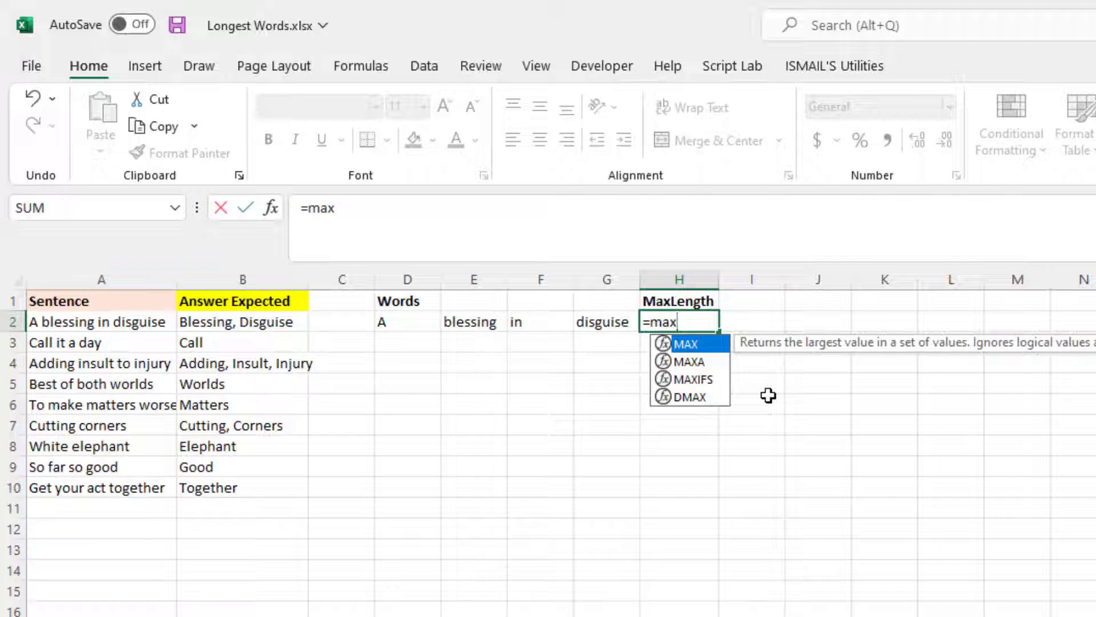
type("(le")
key("Tab")
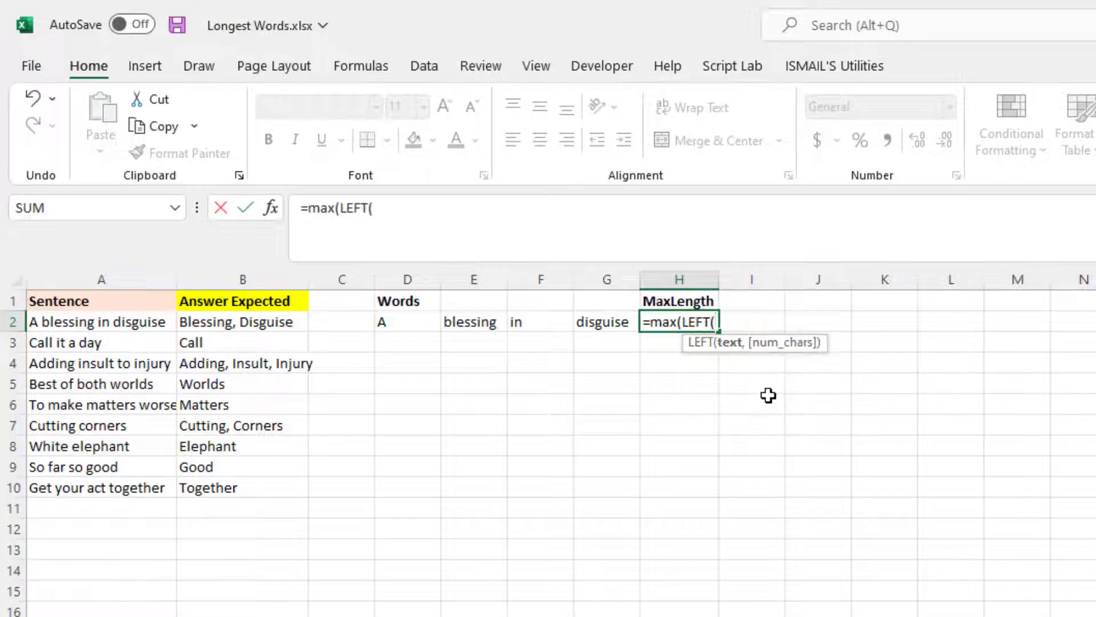
key("BackSpace")
key("BackSpace")
key("BackSpace")
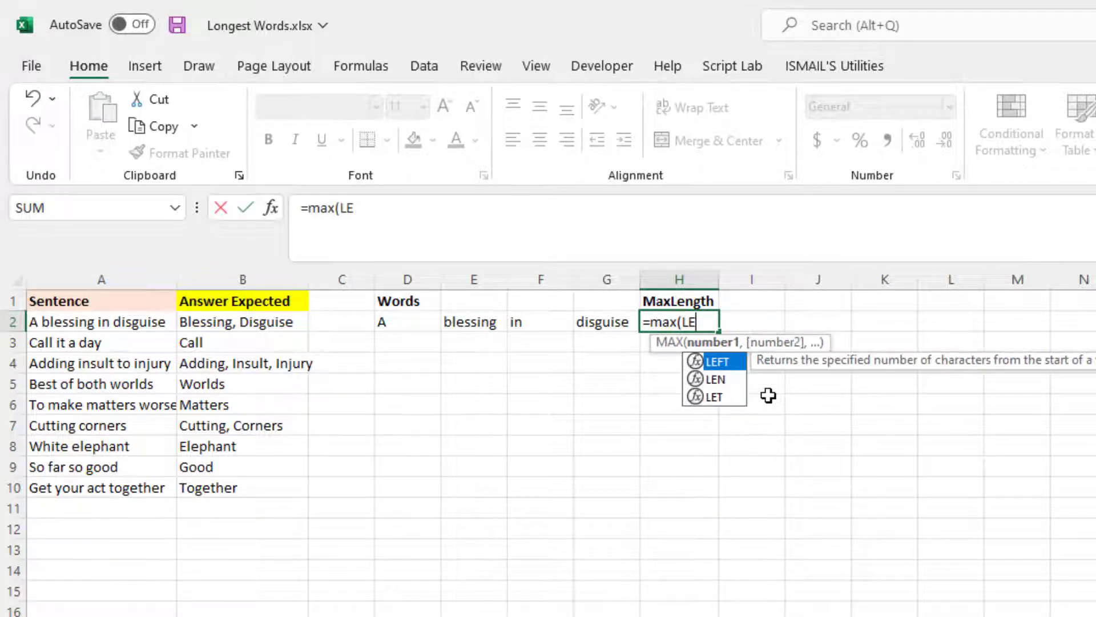
type("n")
key("Tab")
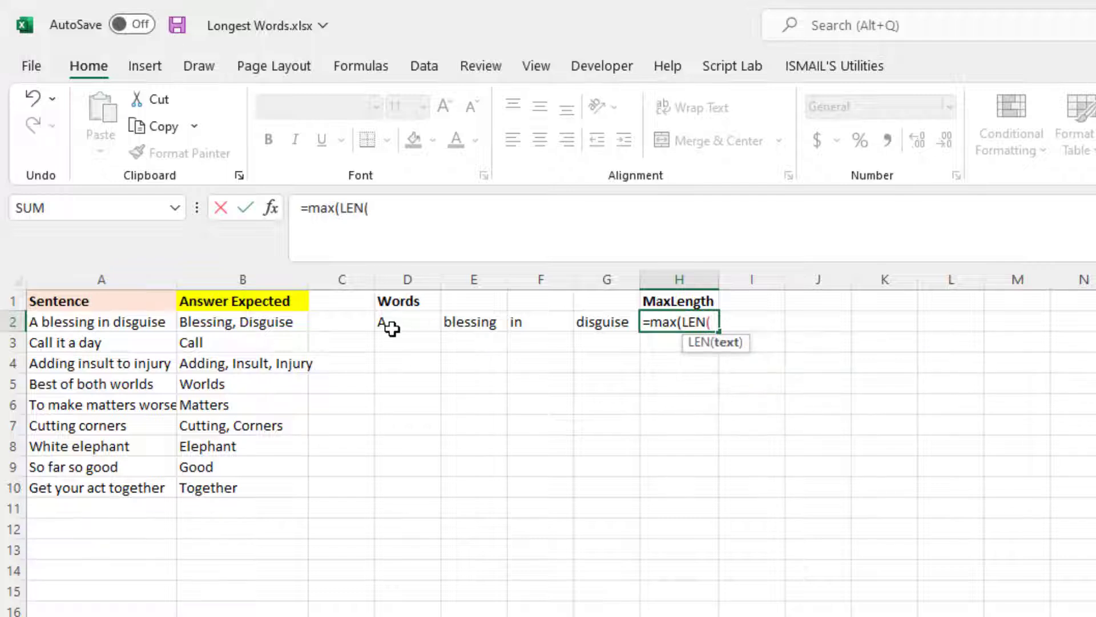
left_click(391, 324)
type("#")
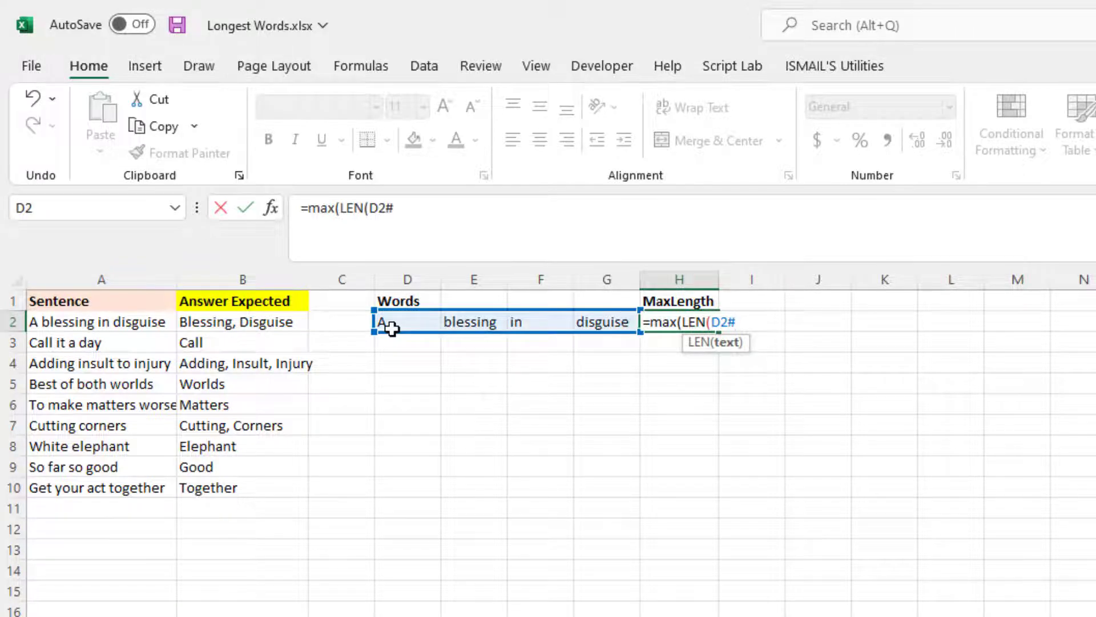
type("))")
key("Return")
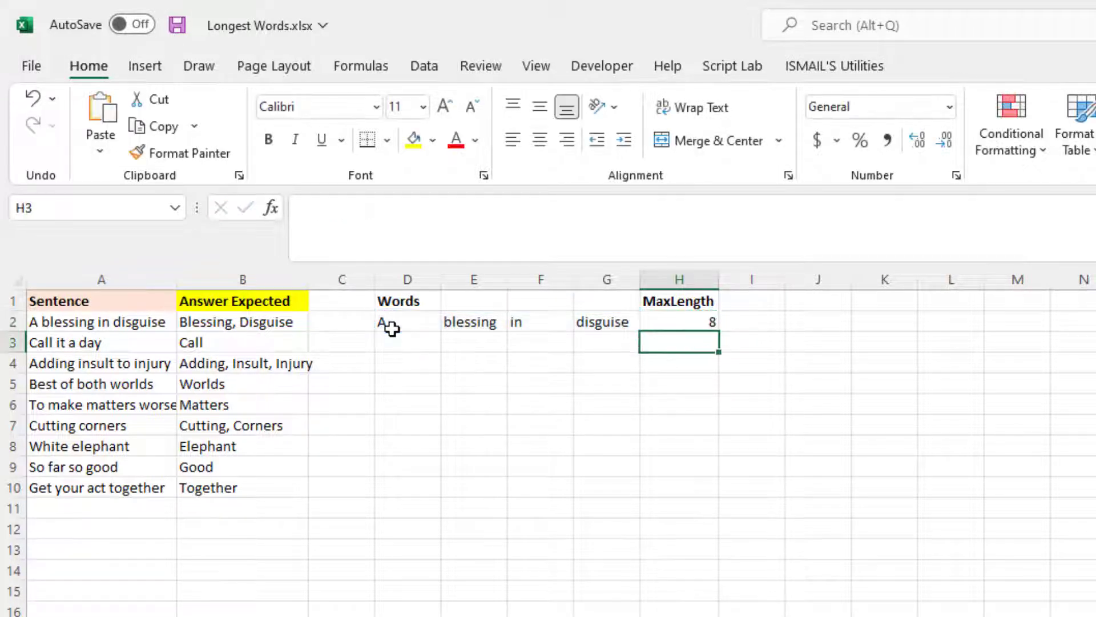
left_click(693, 322)
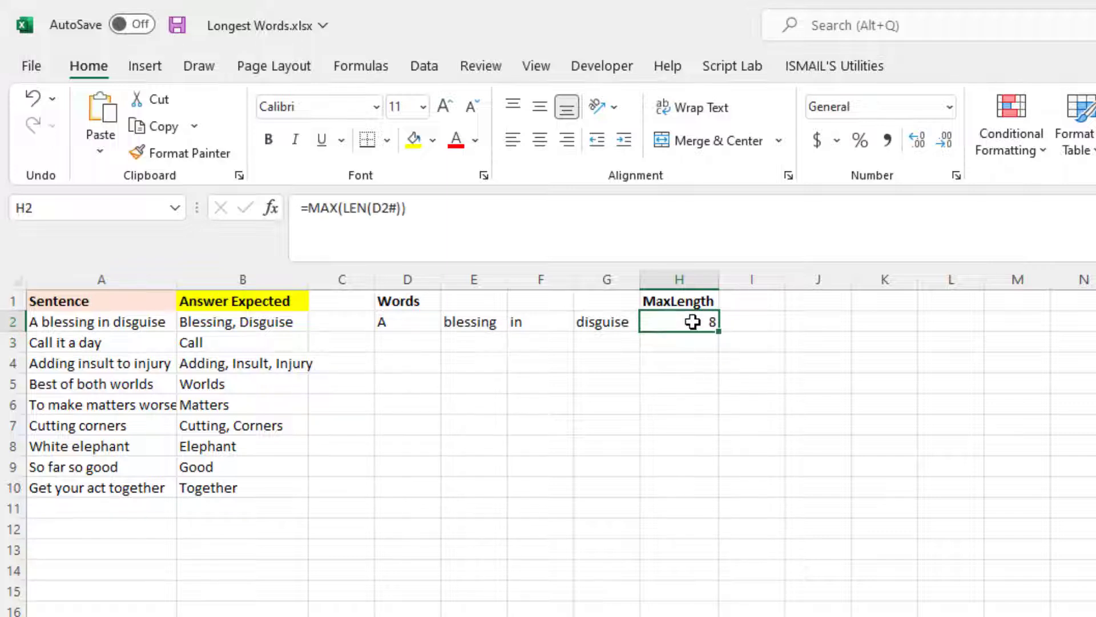
left_click(742, 324)
left_click(651, 324)
left_click(758, 321)
Step: Enter the header FilteredWord in I1, next to the MaxLength header
left_click(774, 298)
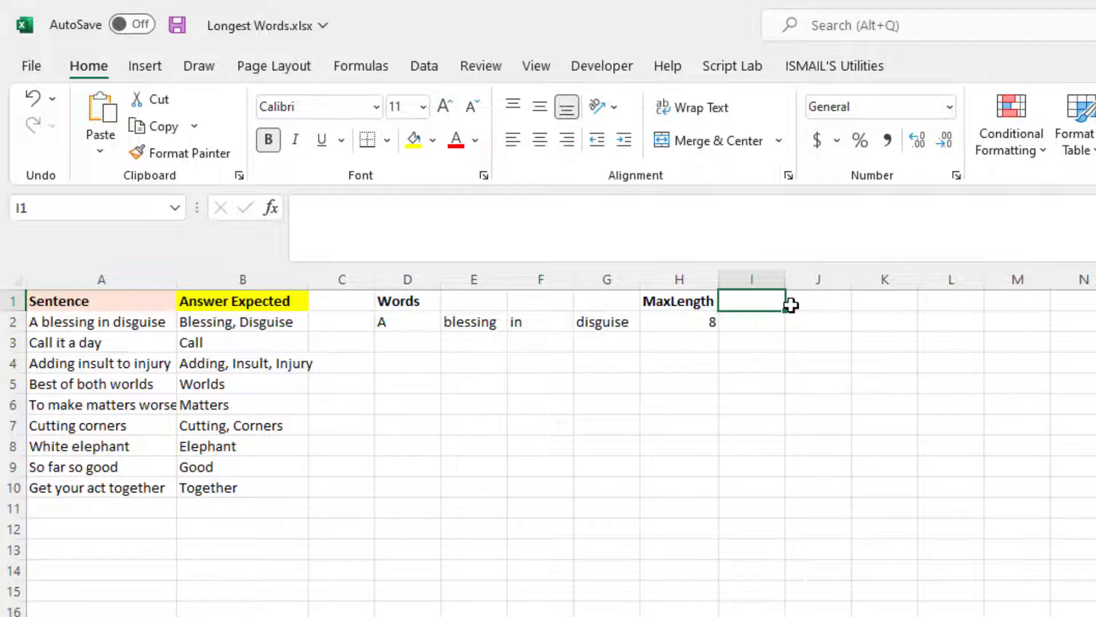
type("FilteredWord")
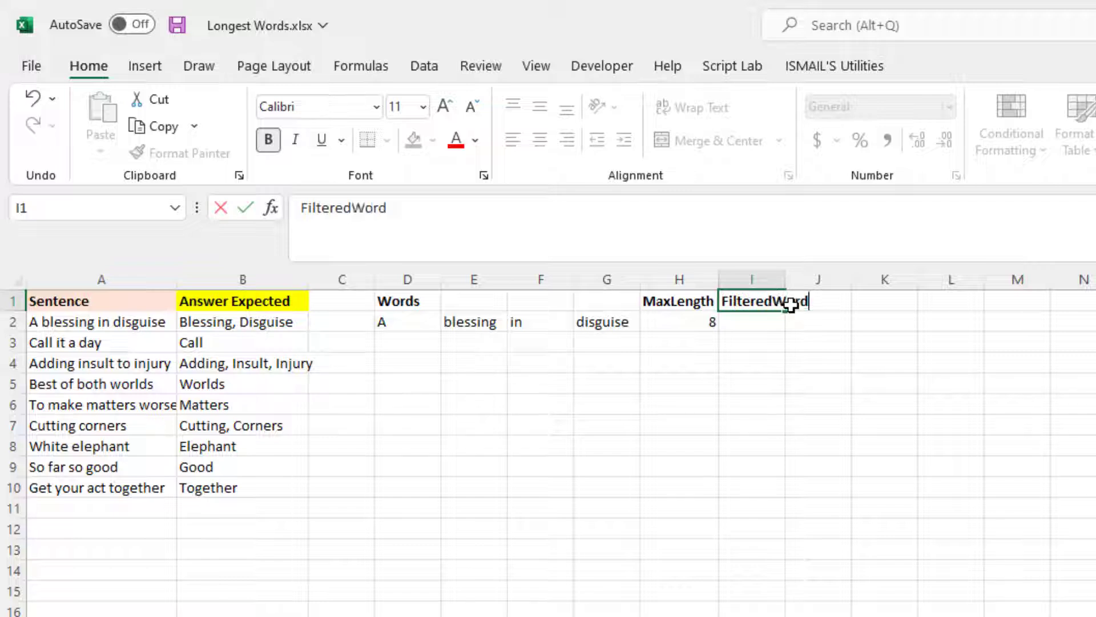
key("Return")
Step: Enter =FILTER(D2#,LEN(D2#)=H2) in I2 to keep only the split words whose length matches the maximum
type("=filte")
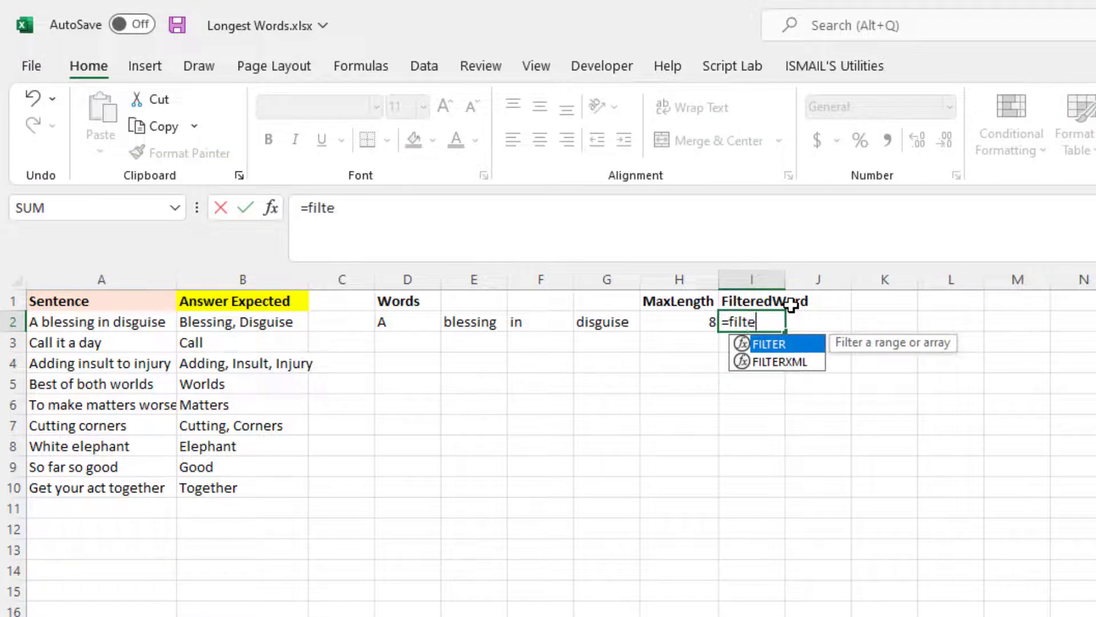
key("Tab")
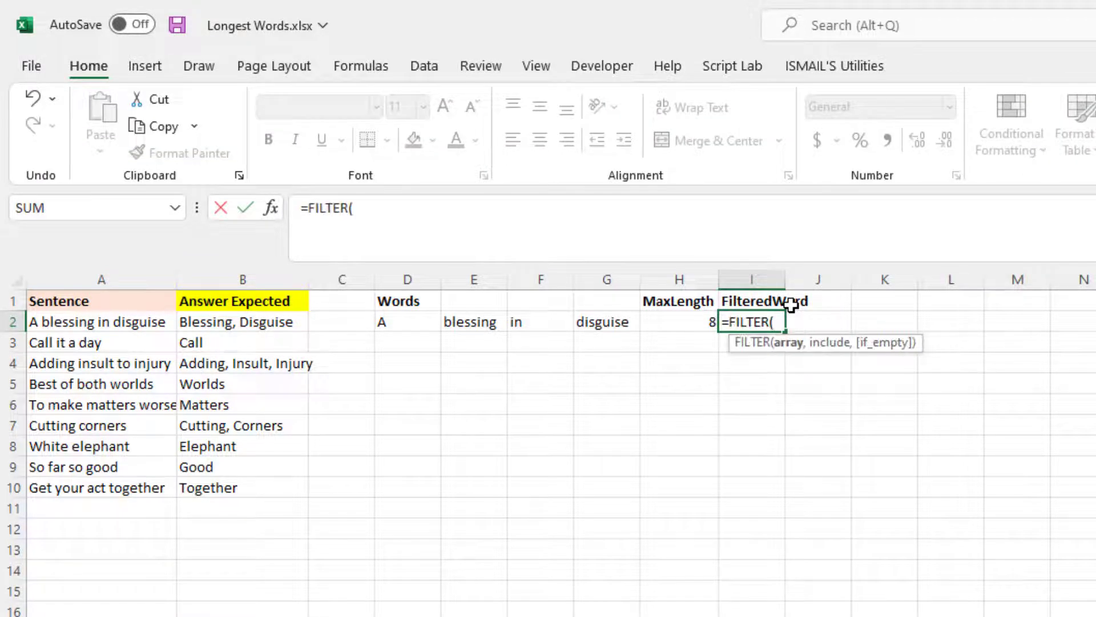
key("Left")
key("Left")
key("Left")
key("Left")
key("Left")
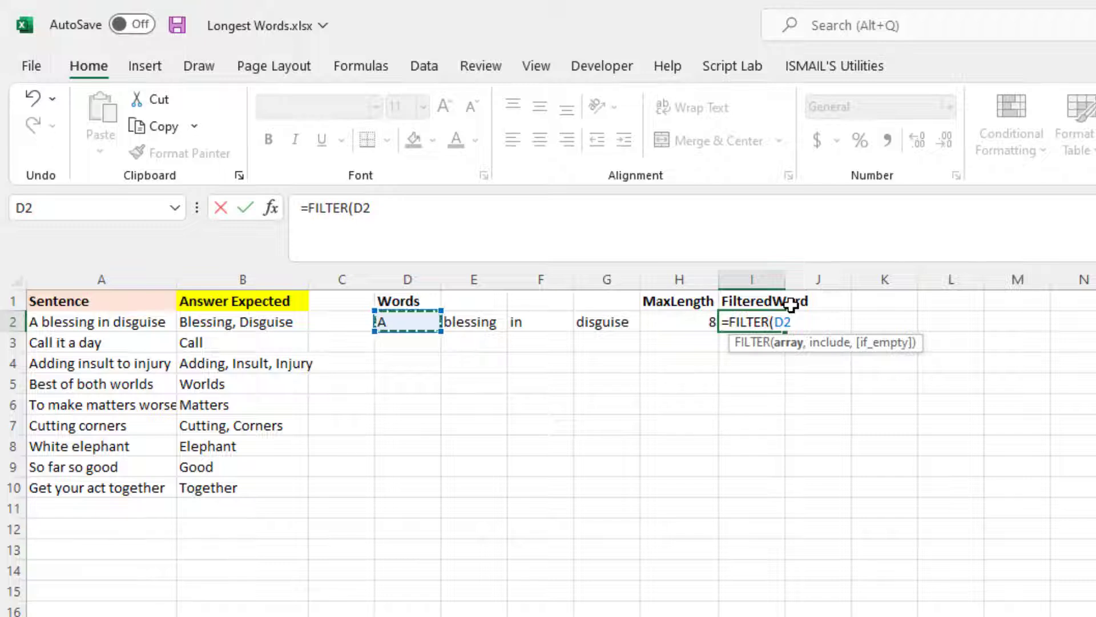
type("#,")
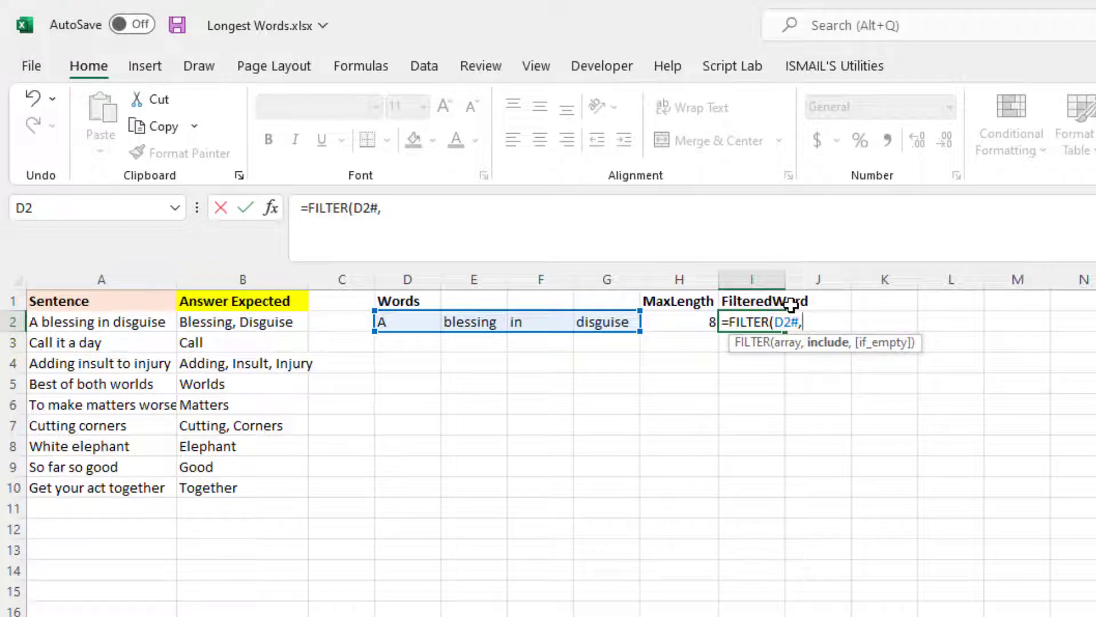
type("len")
key("Tab")
key("Left")
key("Left")
key("Left")
key("Left")
key("Left")
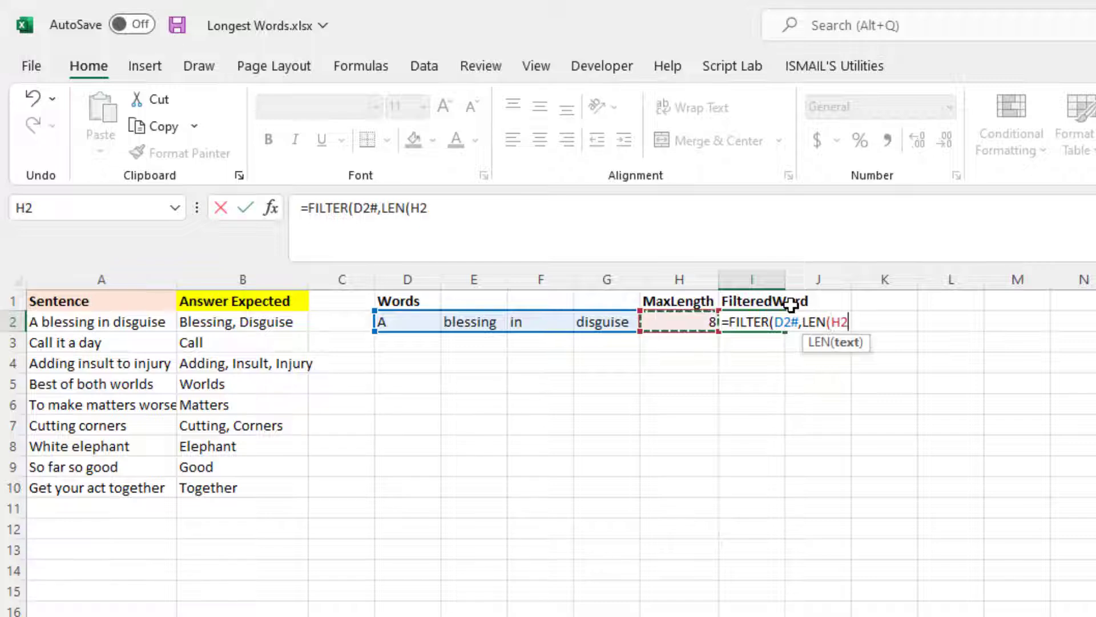
type("#")
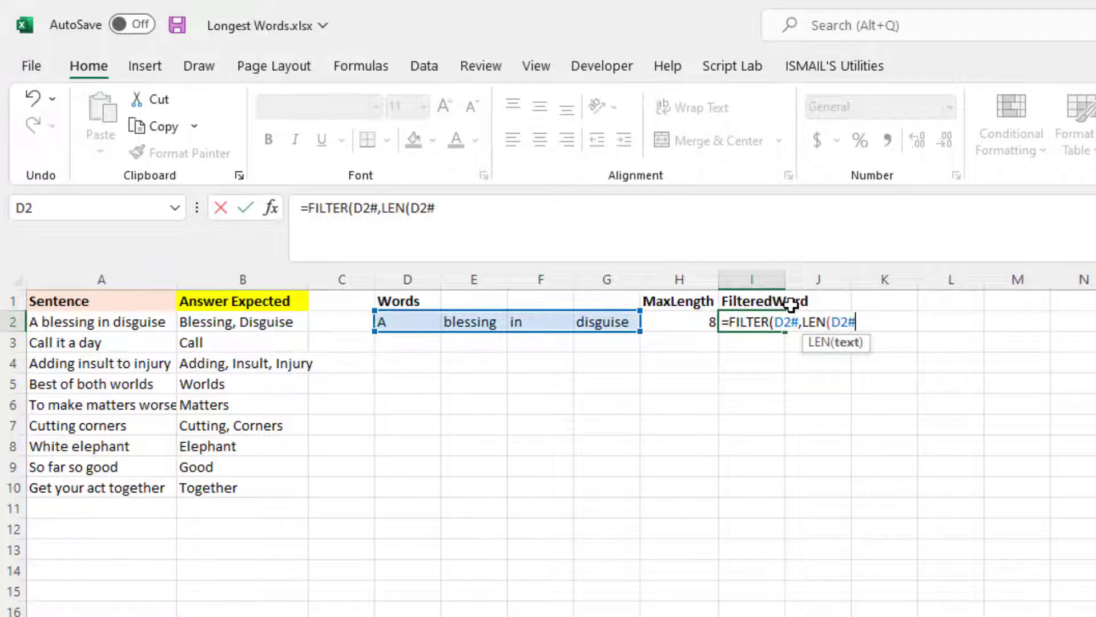
type(")")
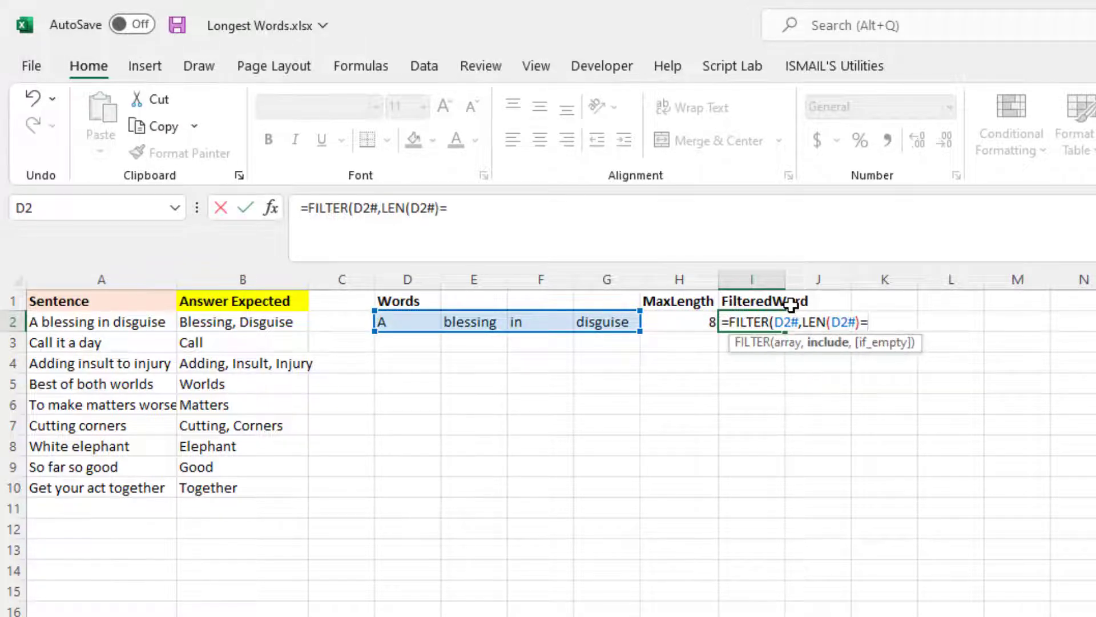
type("=")
key("Left")
key("Left")
key("Right")
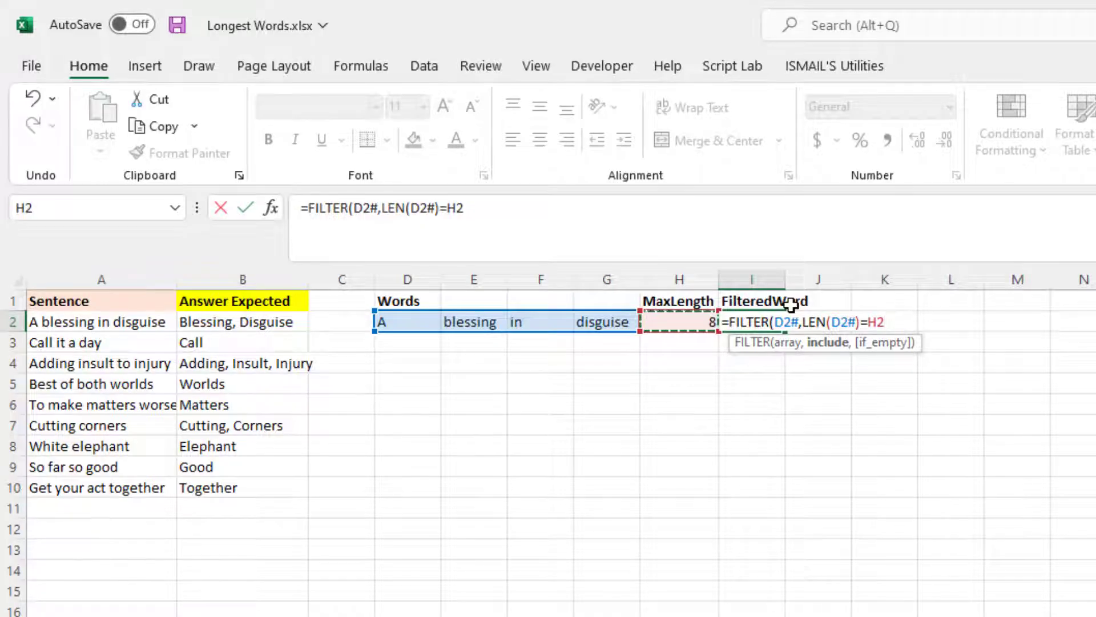
type(")")
key("Return")
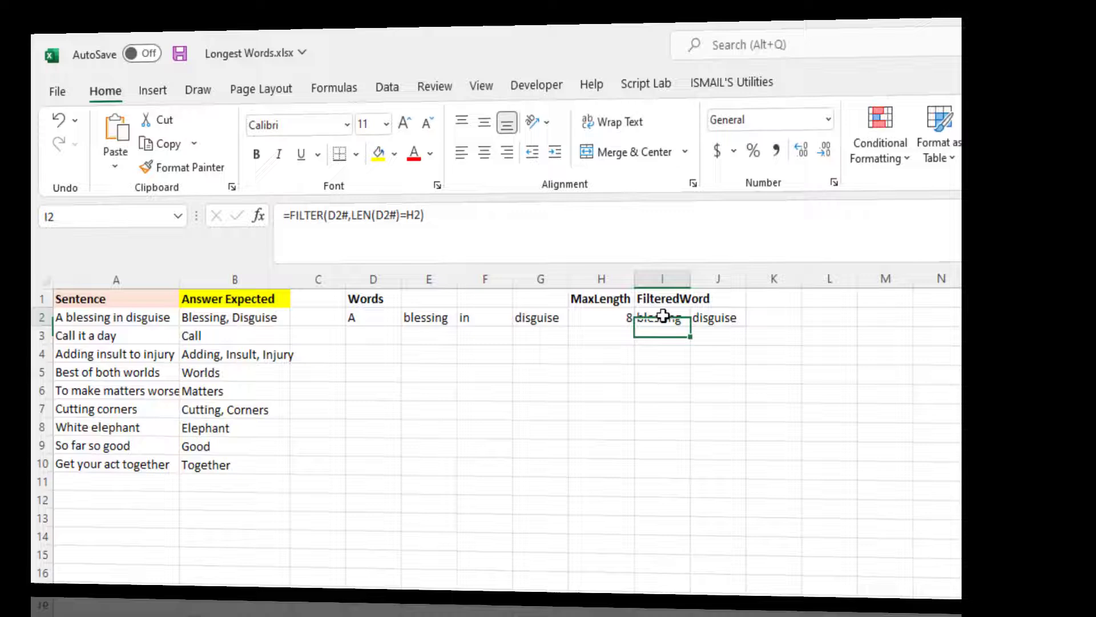
Step: Widen column I to fit the FilteredWord header and enter the header ProperCase in K1
left_click(823, 318)
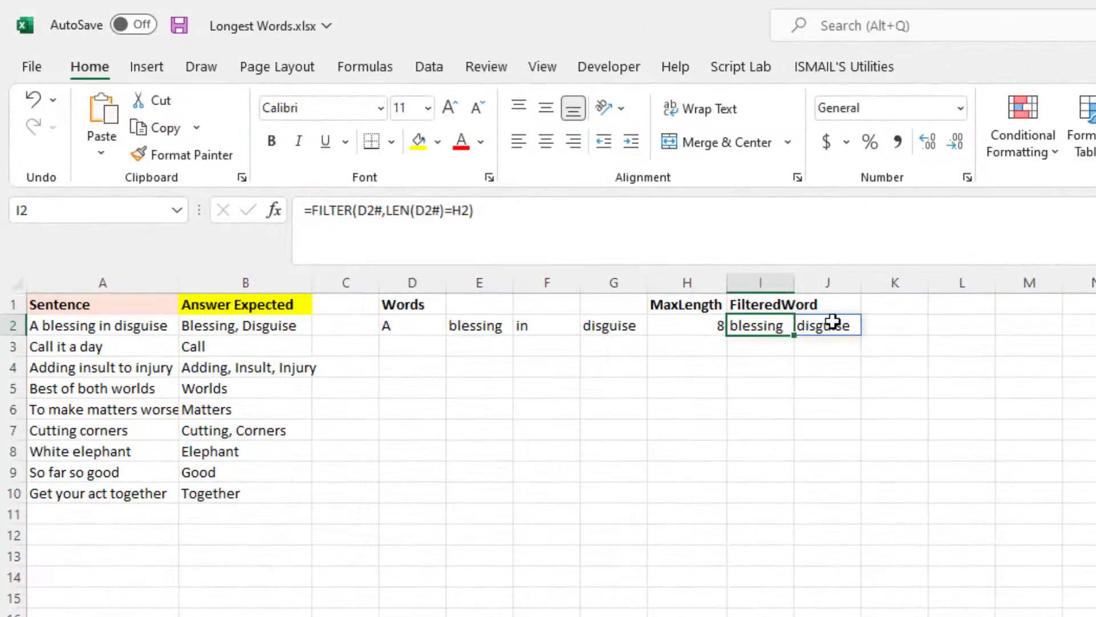
left_click_drag(794, 281, 824, 281)
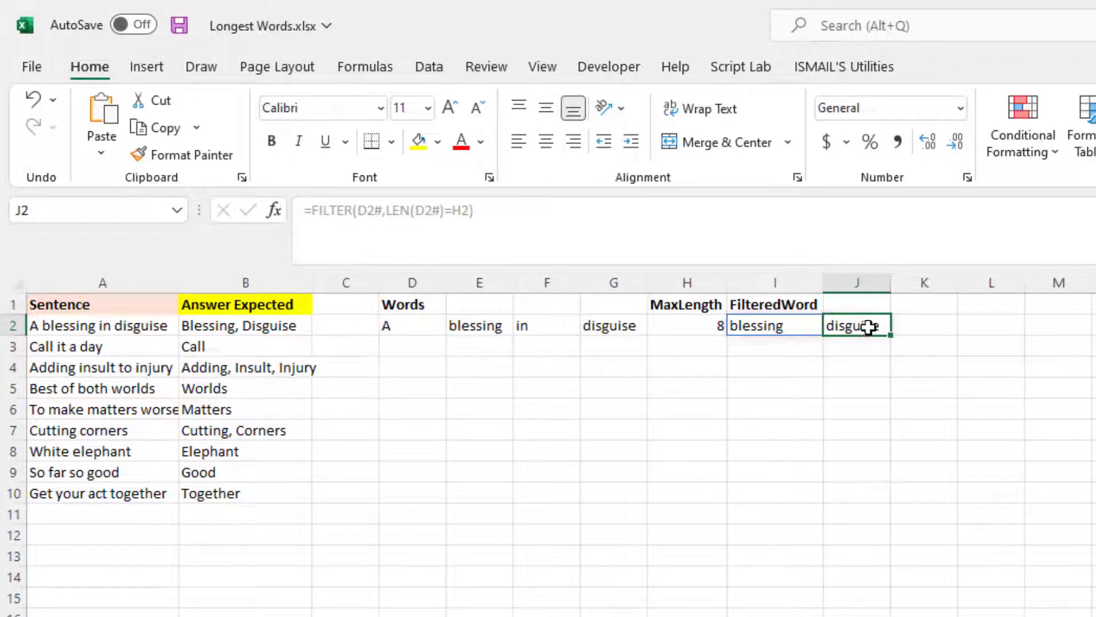
left_click(943, 312)
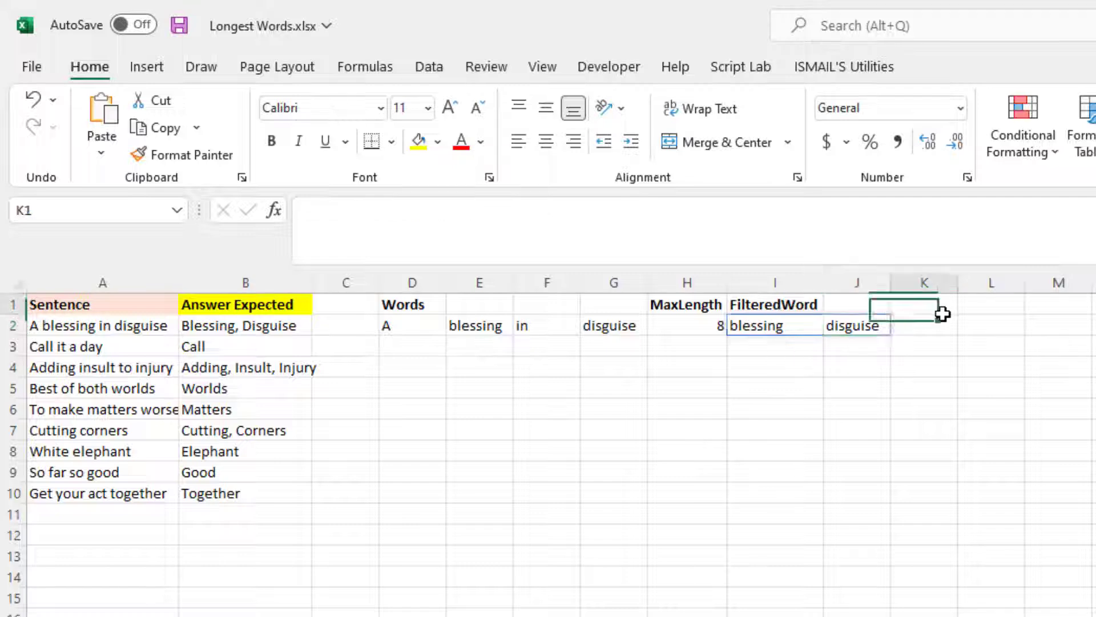
type("Prop")
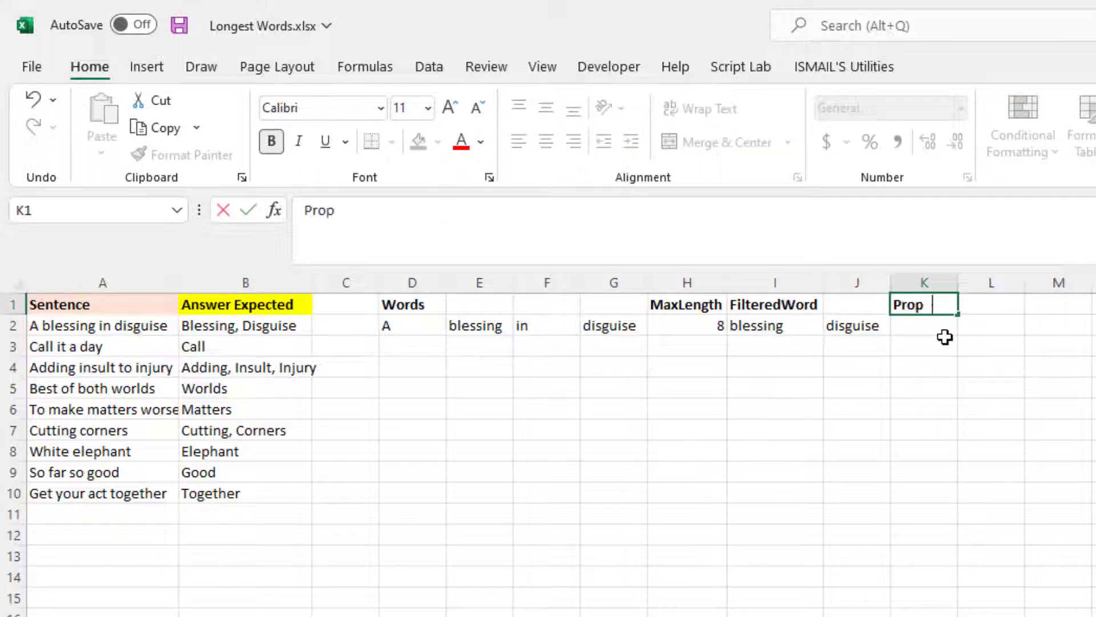
type("erCase")
key("Return")
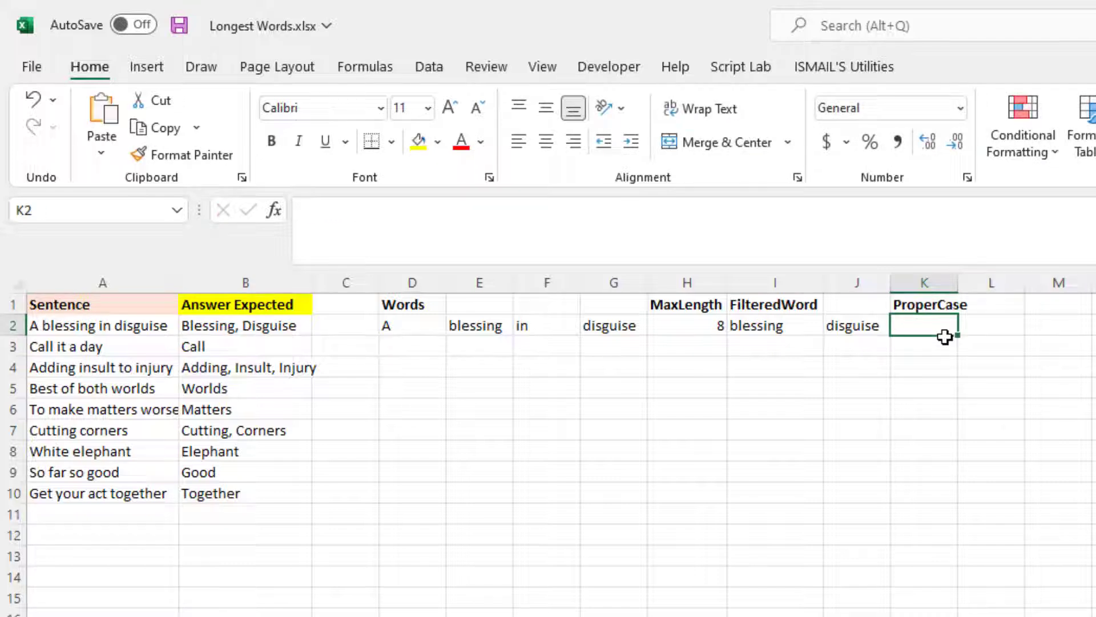
Step: Enter =PROPER(I2#) in K2 to capitalize the filtered words, and fit column L to its content
type("=prop")
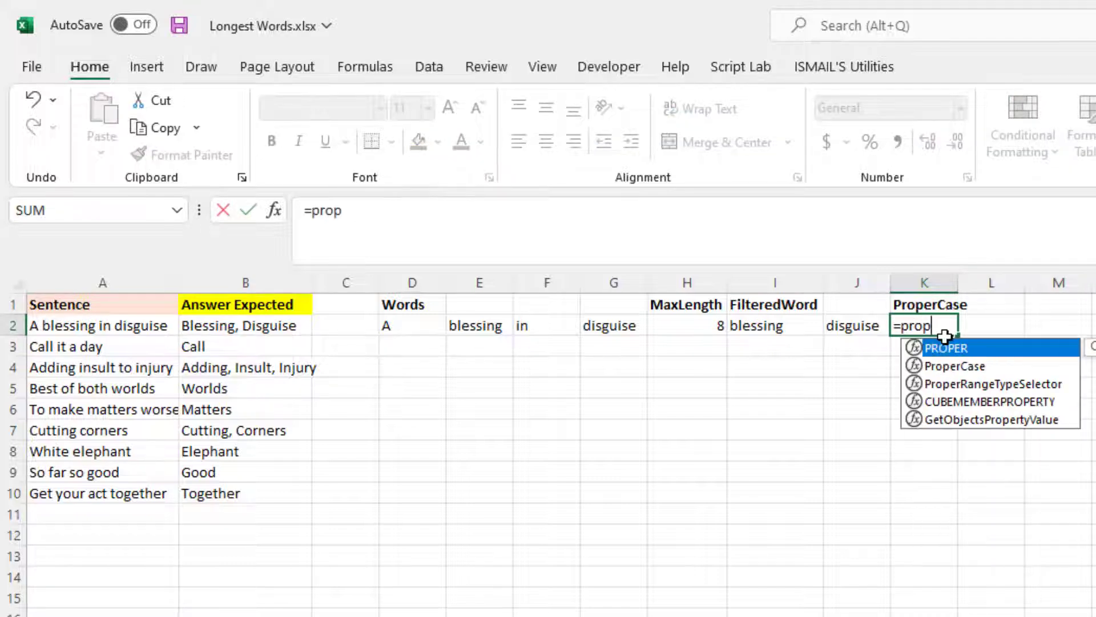
key("Tab")
key("Left")
key("Left")
key("Left")
key("Right")
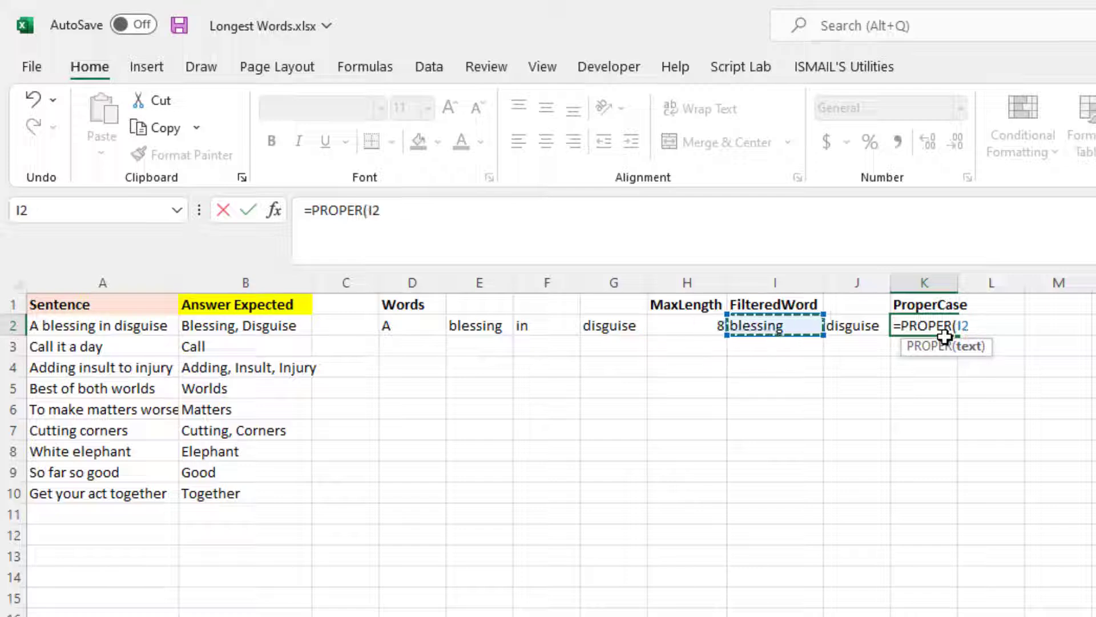
type("#")
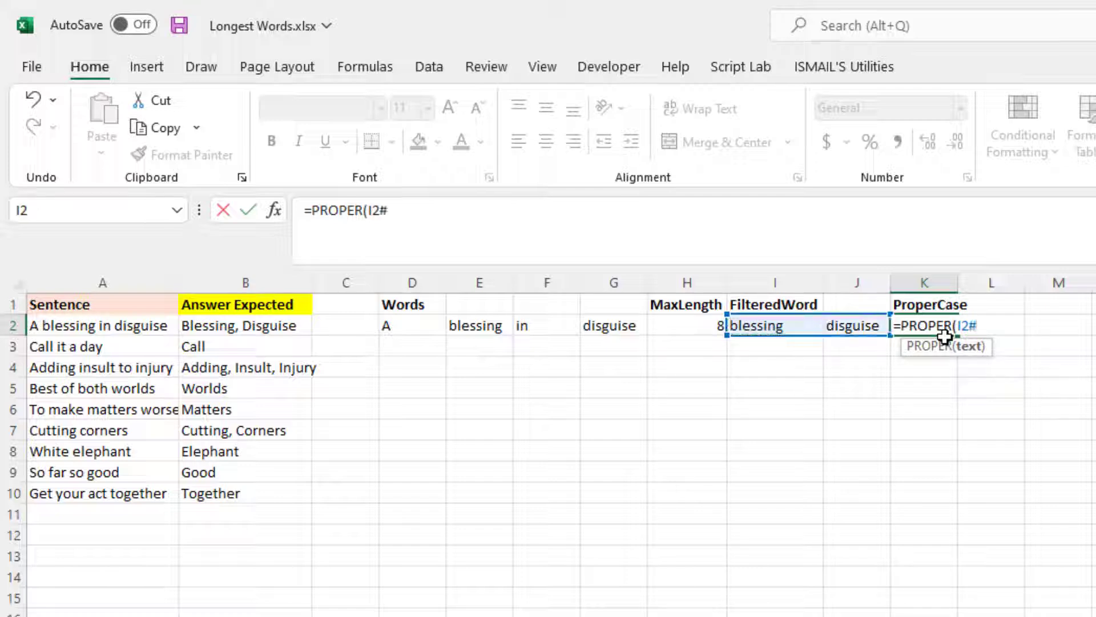
key("Return")
left_click(927, 326)
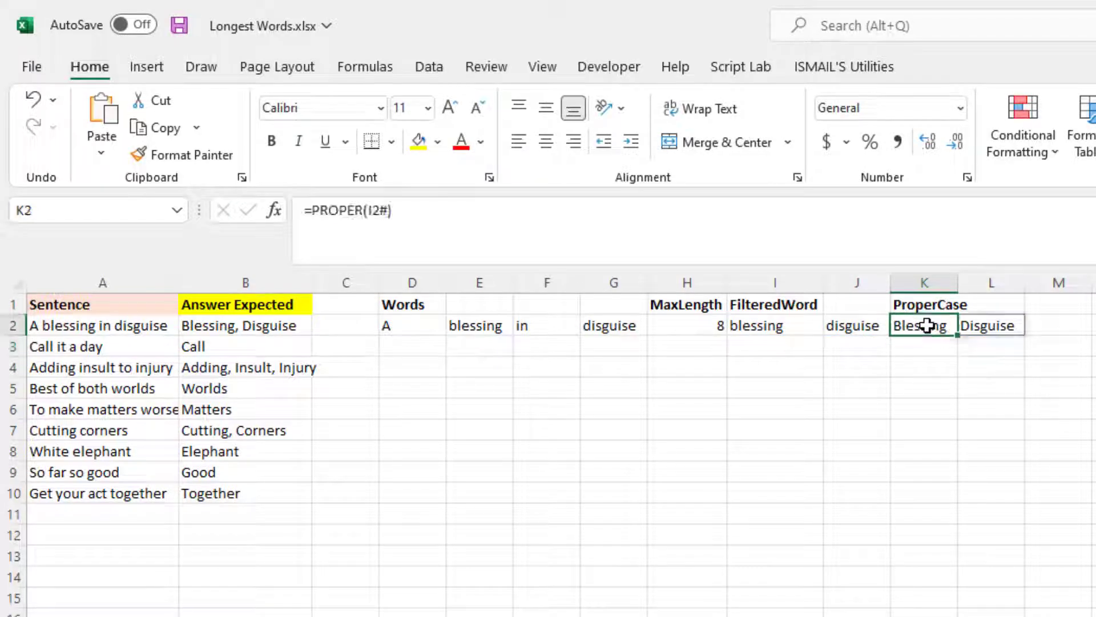
double_click(1026, 287)
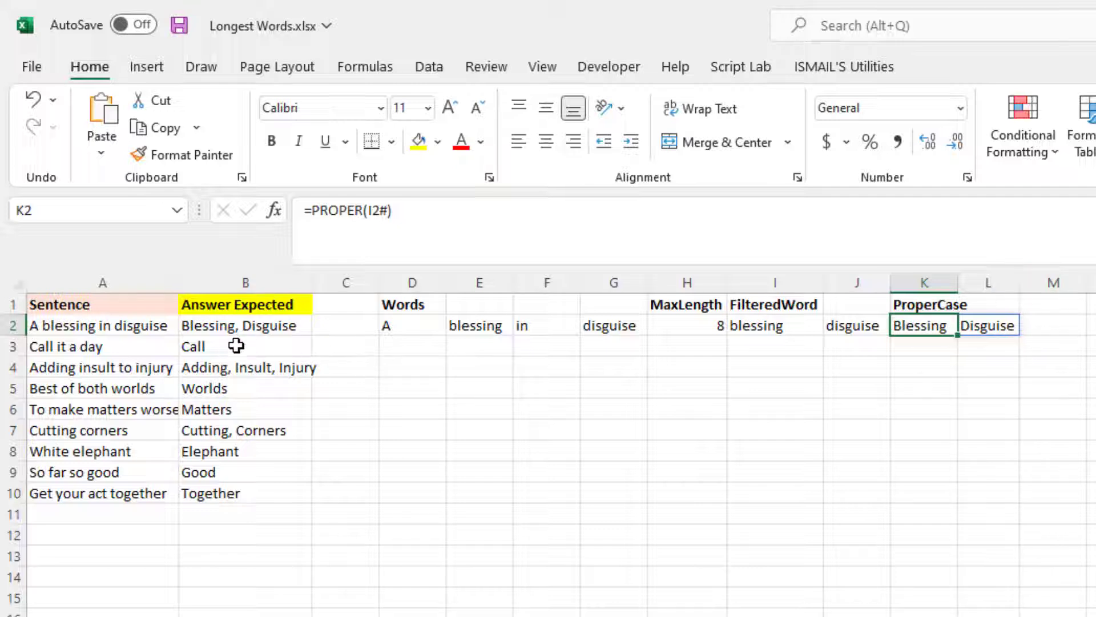
Step: Check how the expected answer in B2 separates its words, and enter the header JoinedByComma in M1
left_click(238, 321)
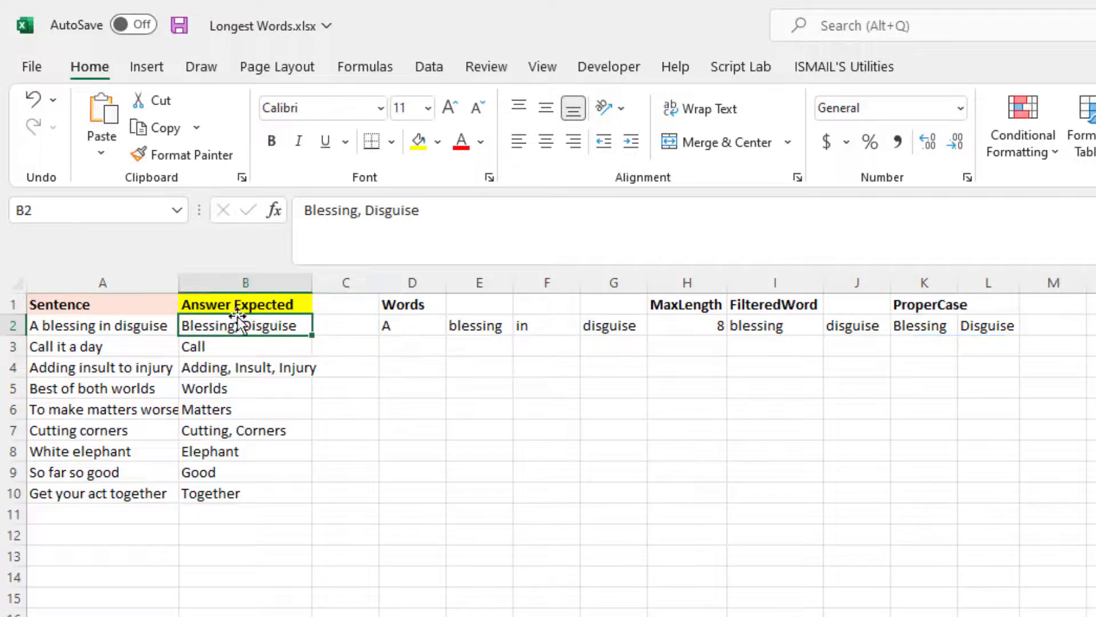
left_click(359, 212)
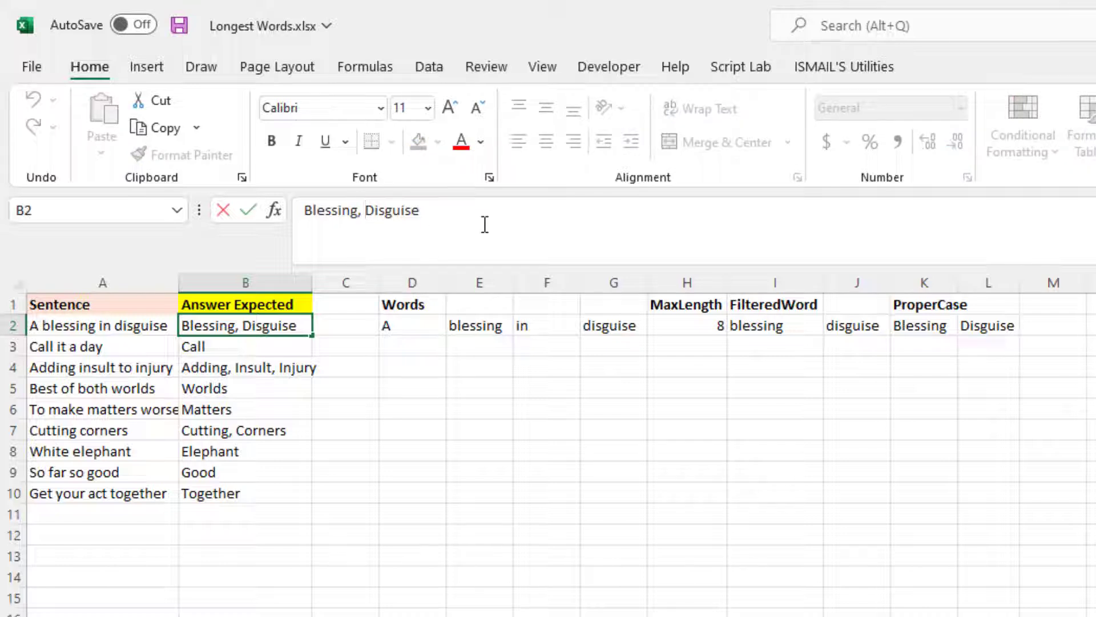
key("Escape")
left_click(1057, 326)
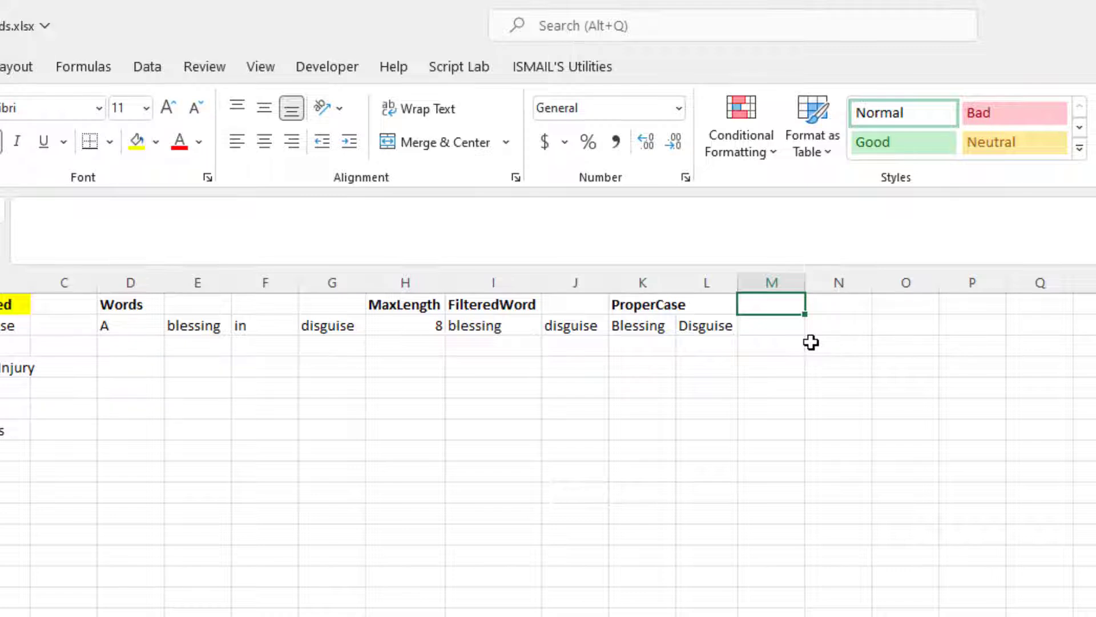
type("Joined")
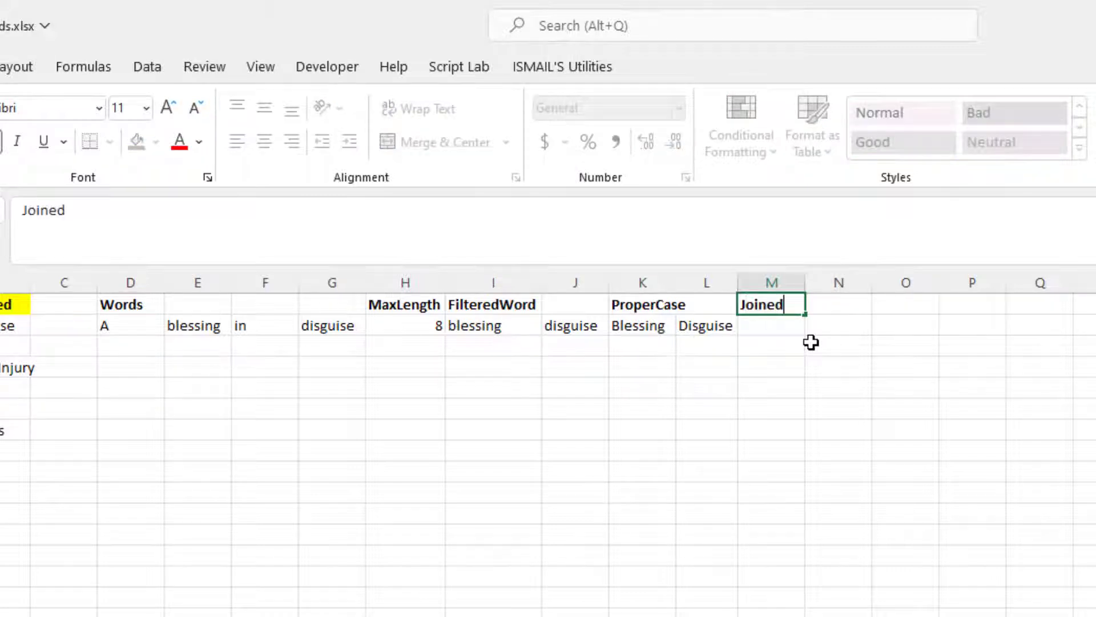
type("ByComma")
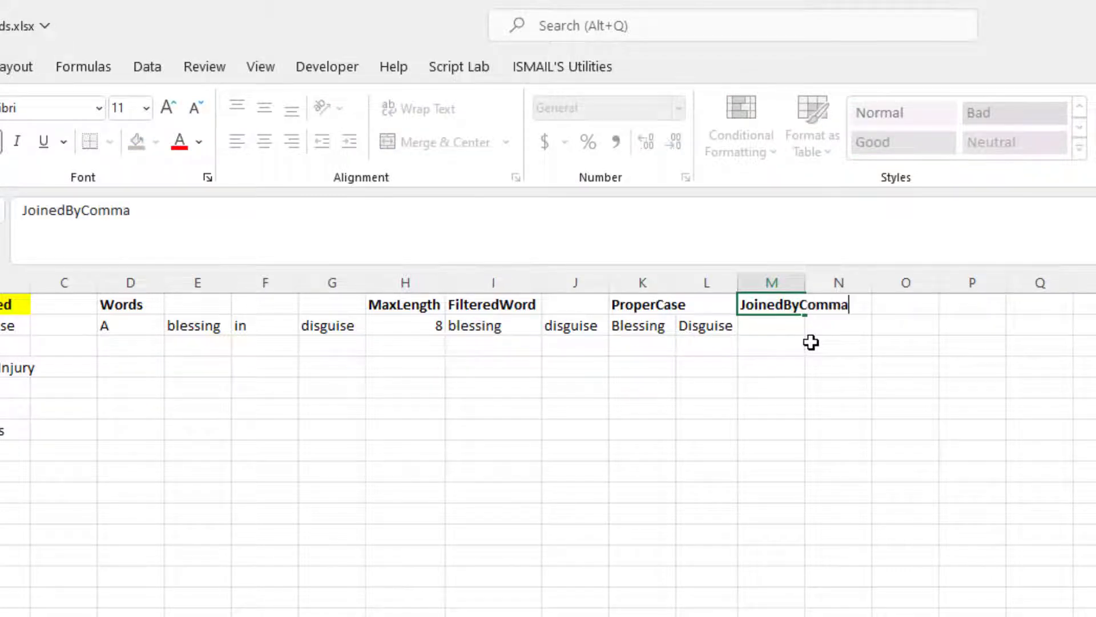
key("Return")
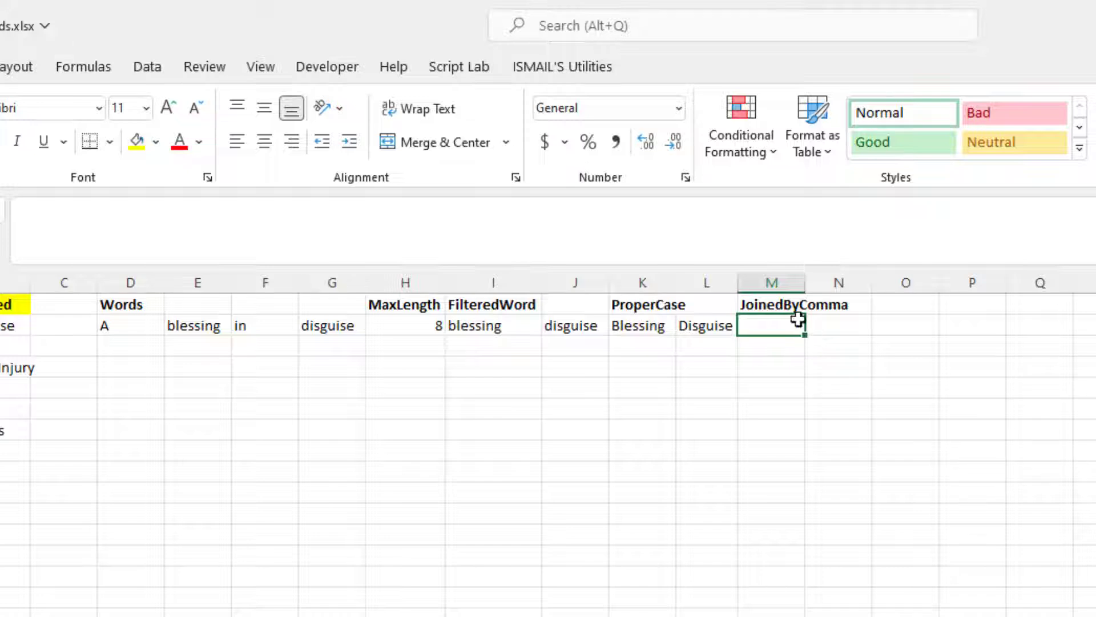
Step: Extend the header in M1 to JoinedByCommaAndSpace
left_click(791, 303)
left_click(724, 233)
type("AndSpace")
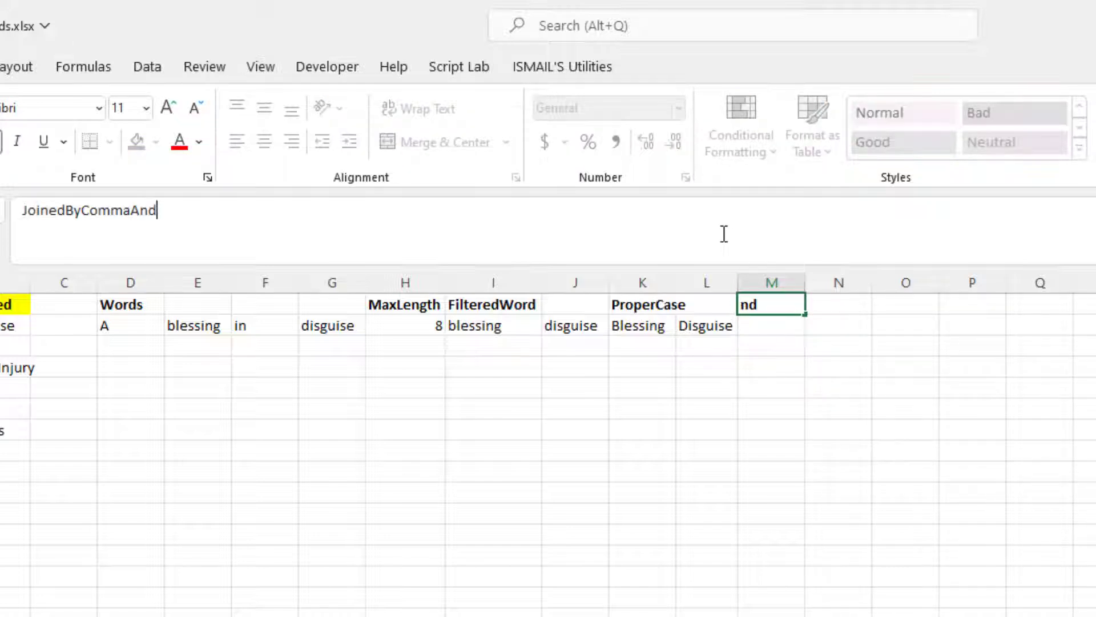
key("Return")
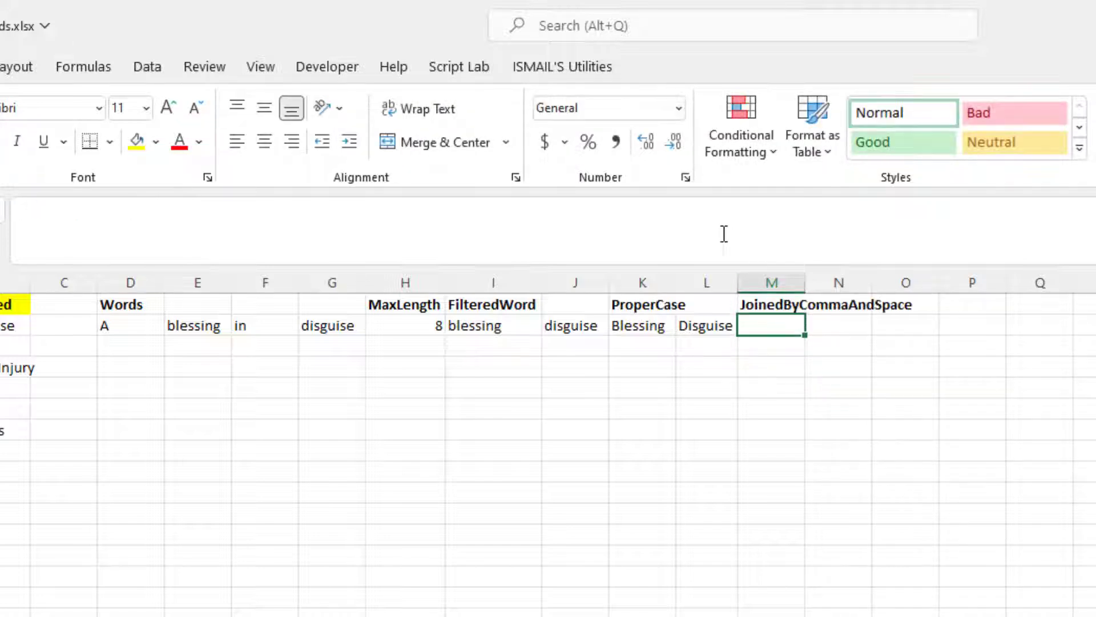
Step: Enter =TEXTJOIN(", ",TRUE,K2#) in M2 to join the proper-case words with a comma and space
type("=textj")
key("Tab")
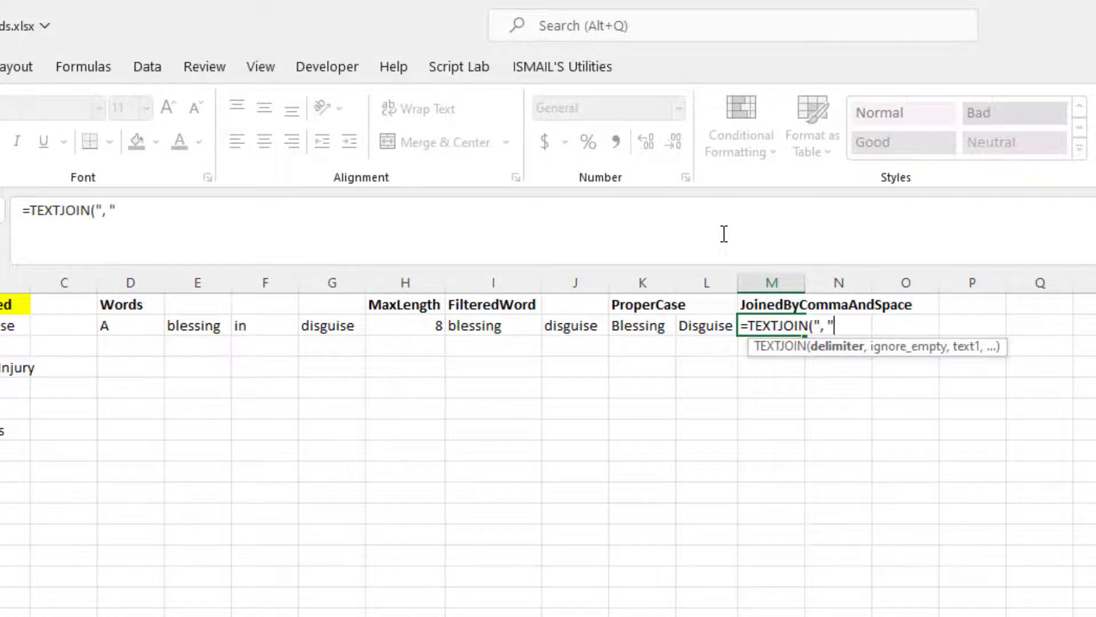
type("\", \",TRUE")
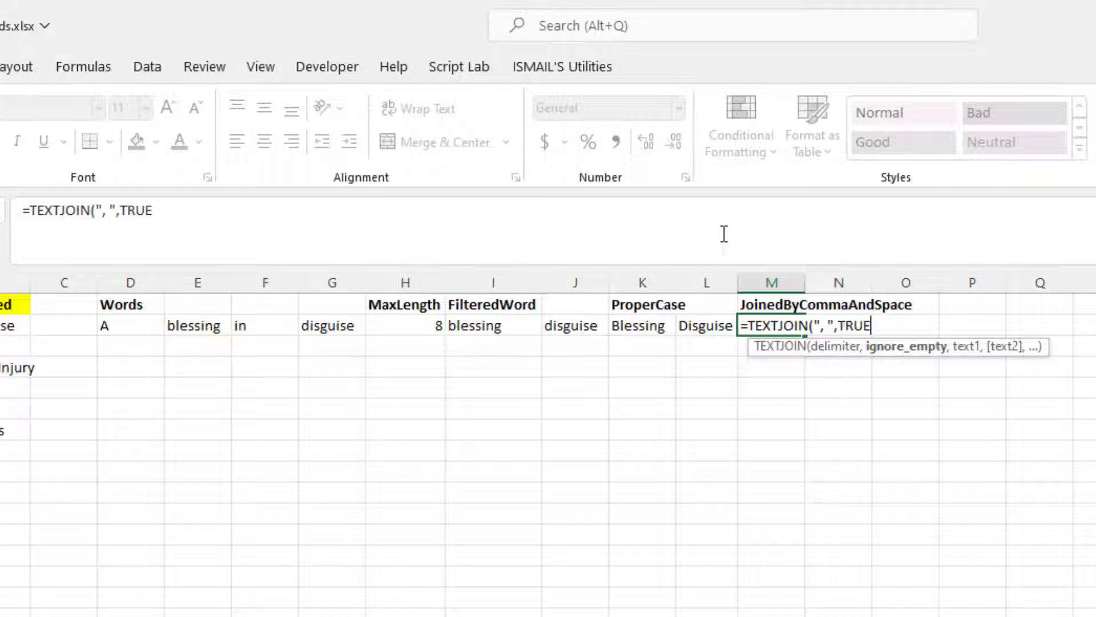
type(",")
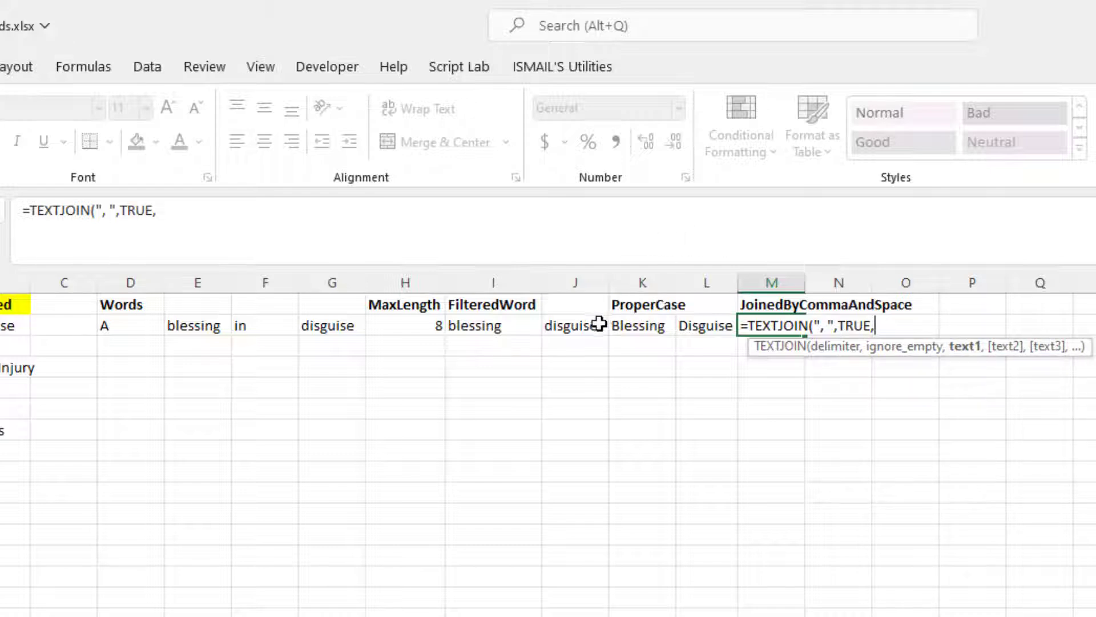
left_click(628, 324)
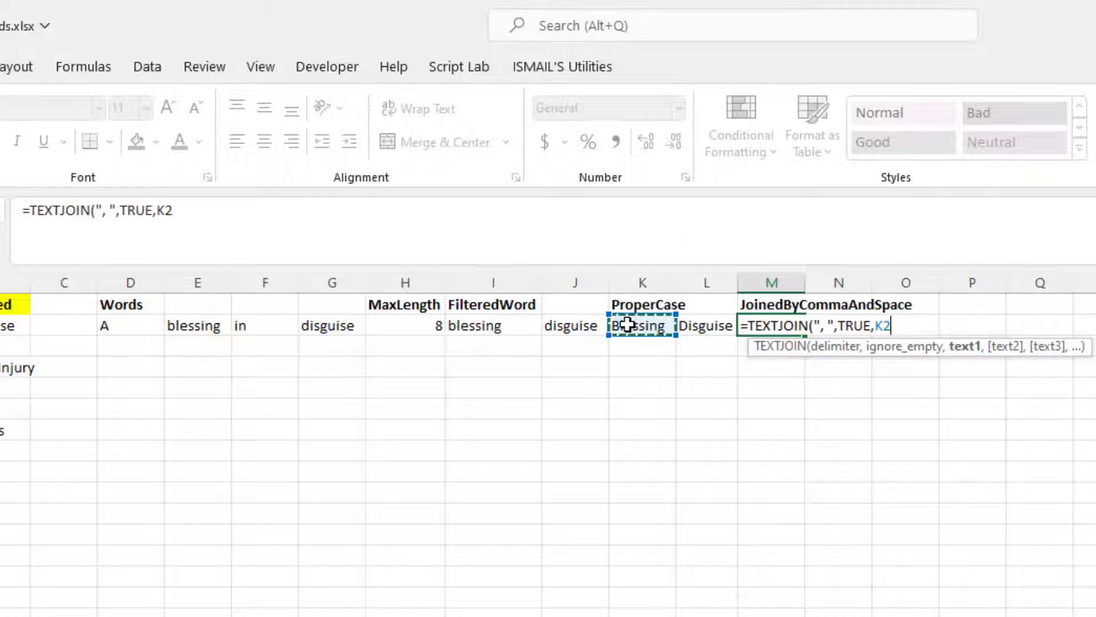
type("#")
key("Return")
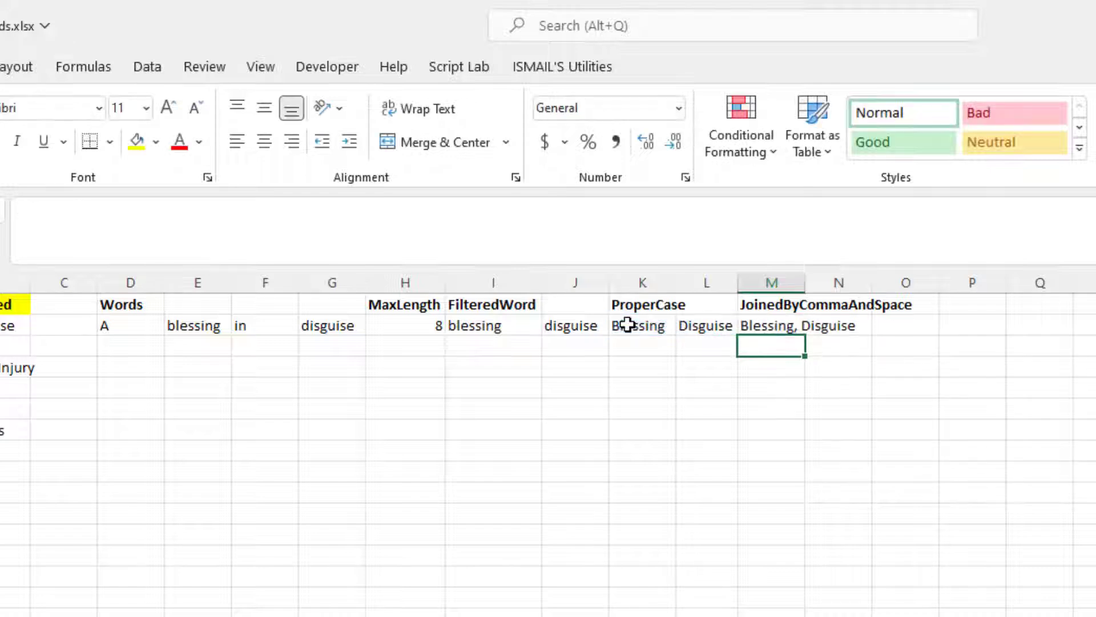
Step: Fit column M to the width of its header and select the joined result in M2
left_click(796, 326)
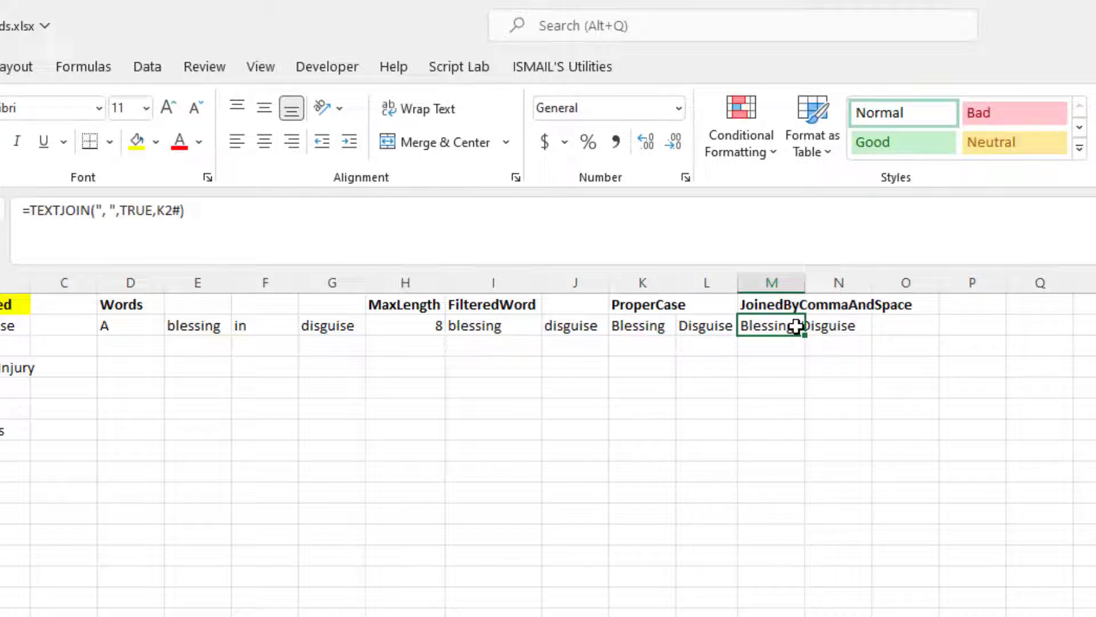
double_click(806, 282)
left_click(964, 324)
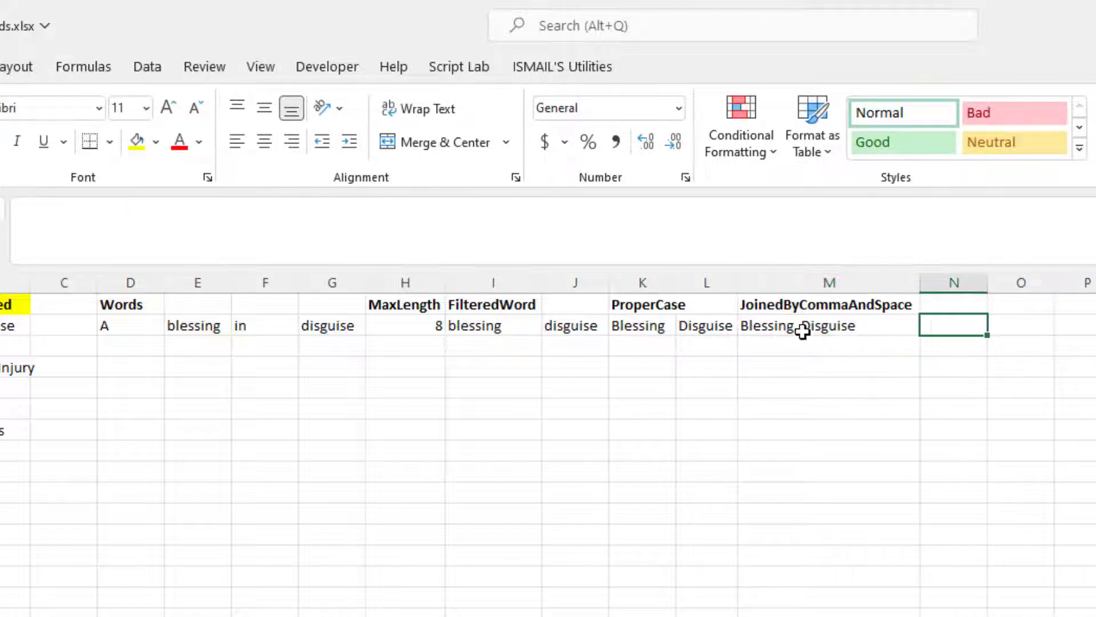
left_click(797, 326)
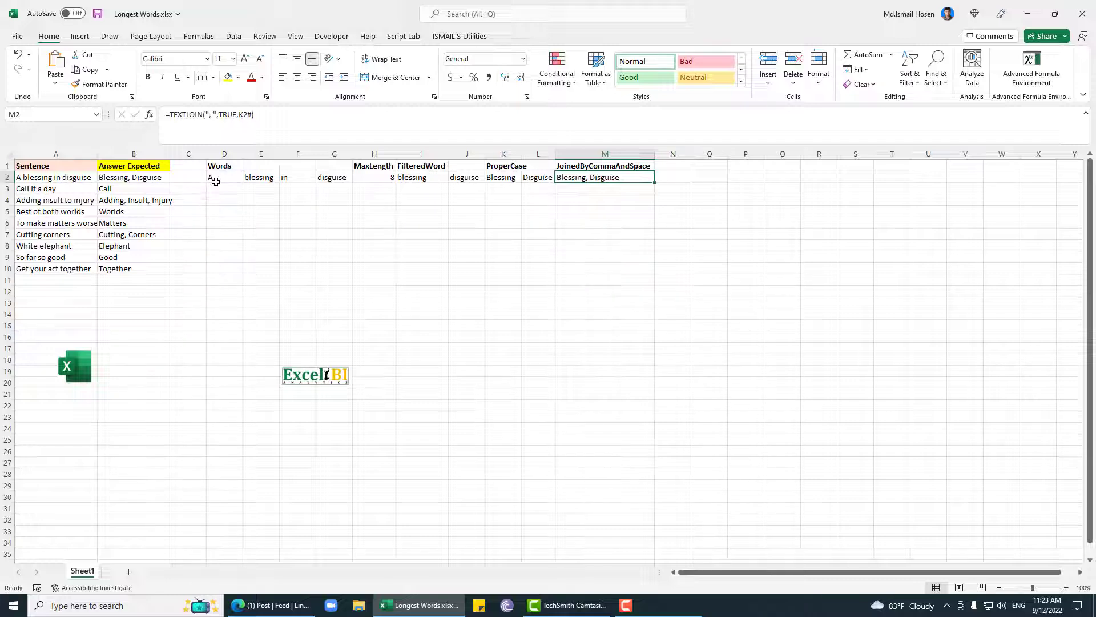
Step: Review the helper cells from the Words header to the joined result in M2, and examine the combined LAMBDA formula in N2
left_click(213, 166)
left_click(609, 178)
left_click(679, 178)
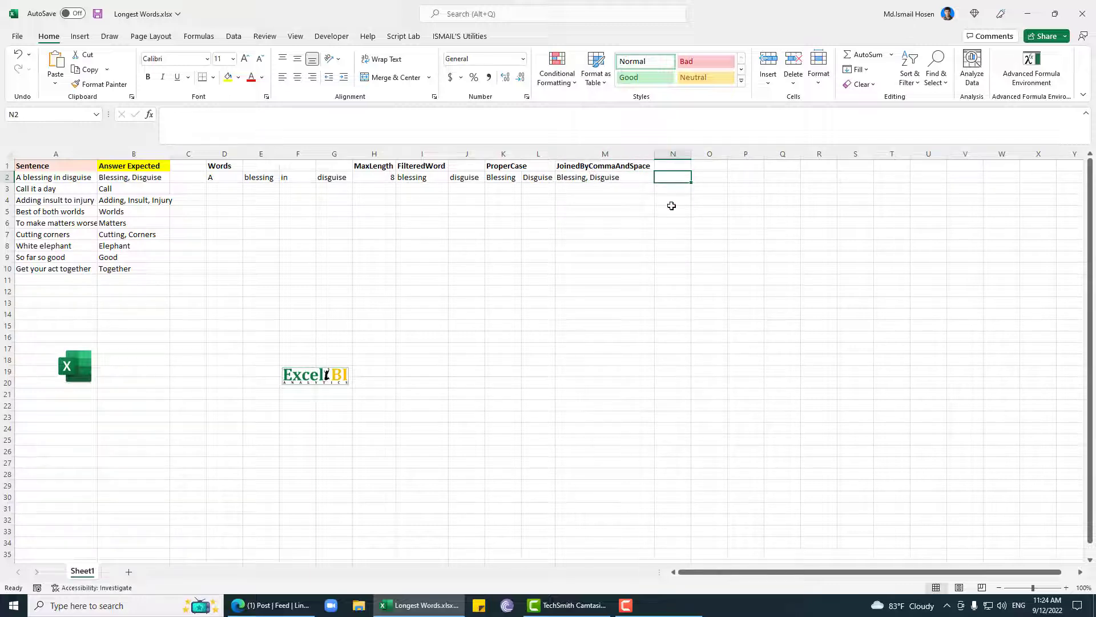
left_click(667, 607)
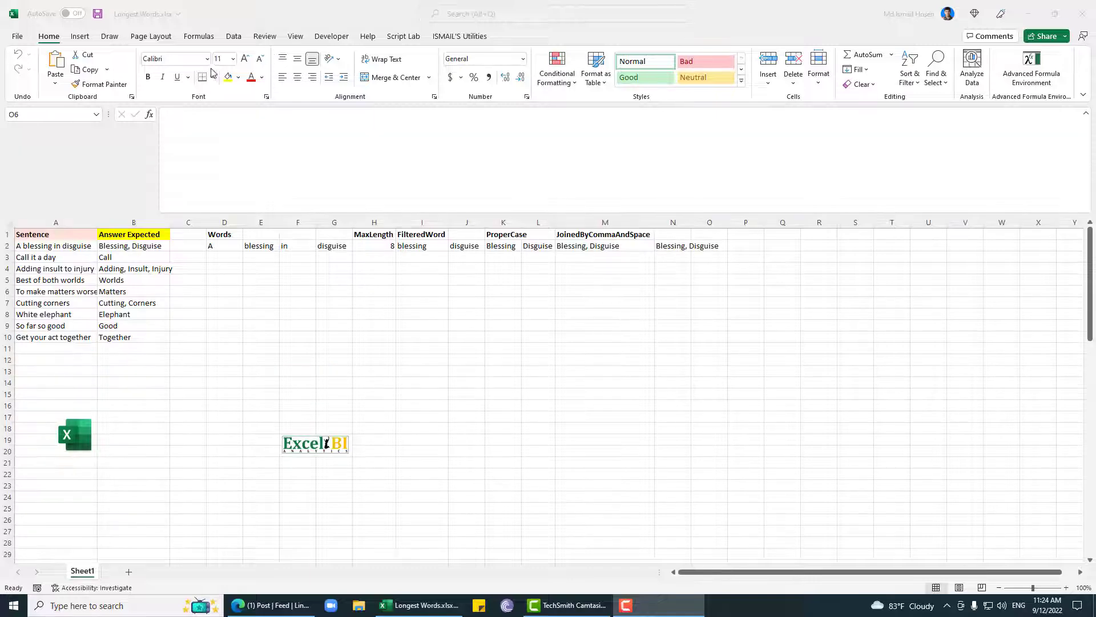
left_click(708, 290)
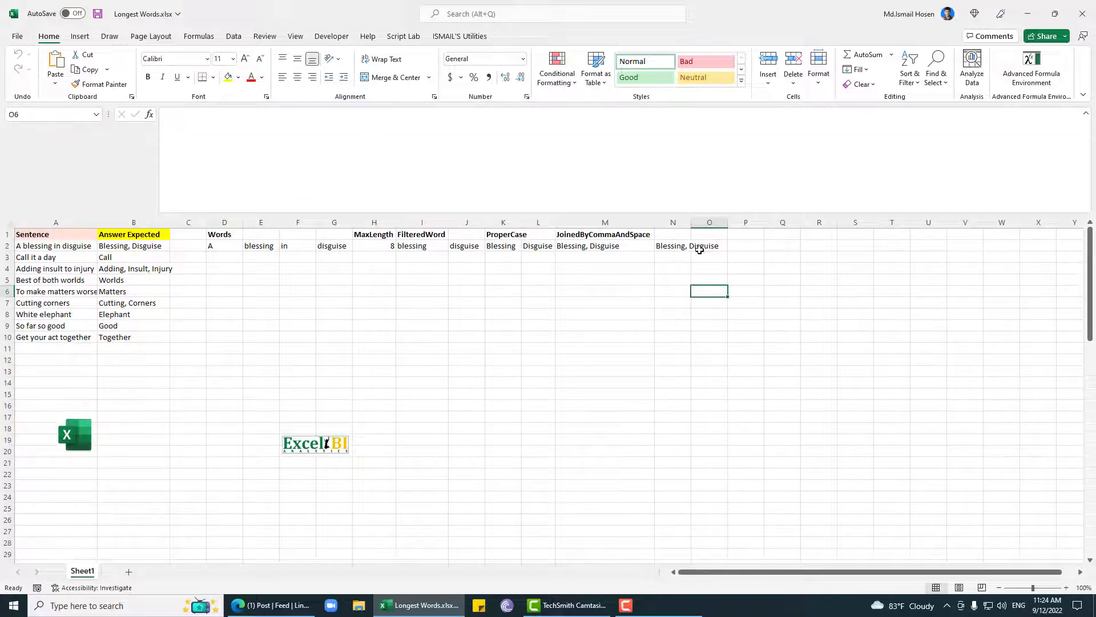
left_click(674, 244)
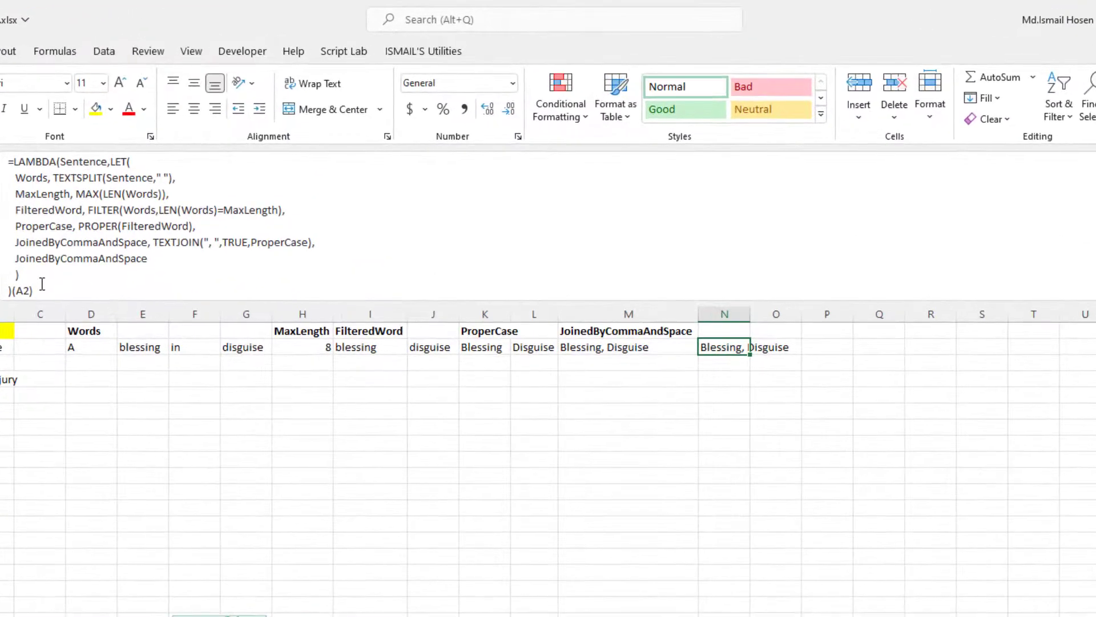
left_click(60, 281)
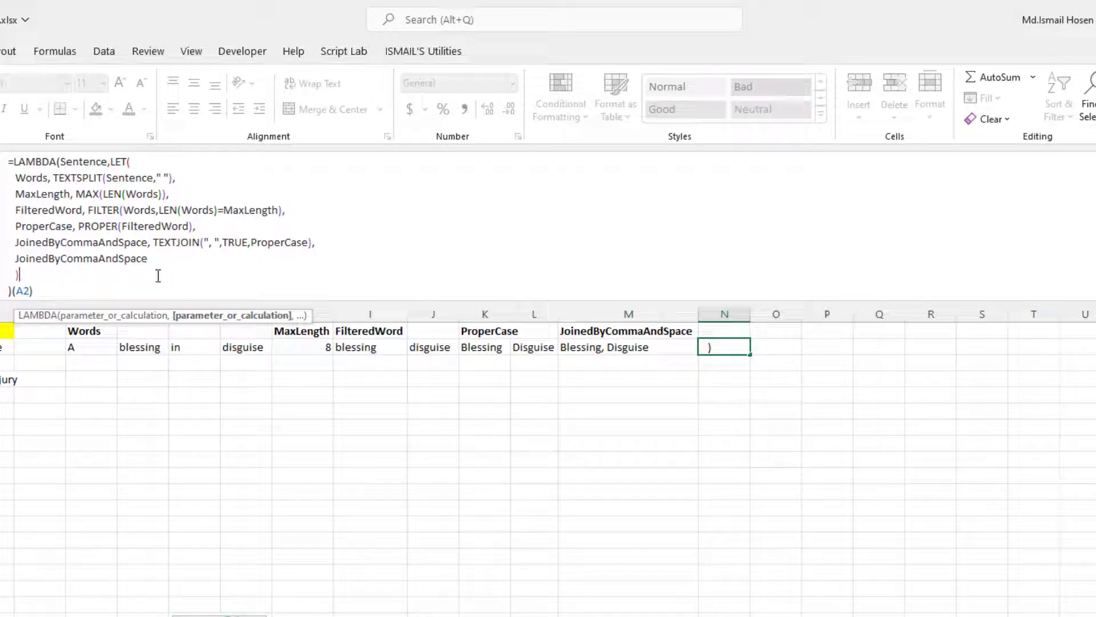
key("Escape")
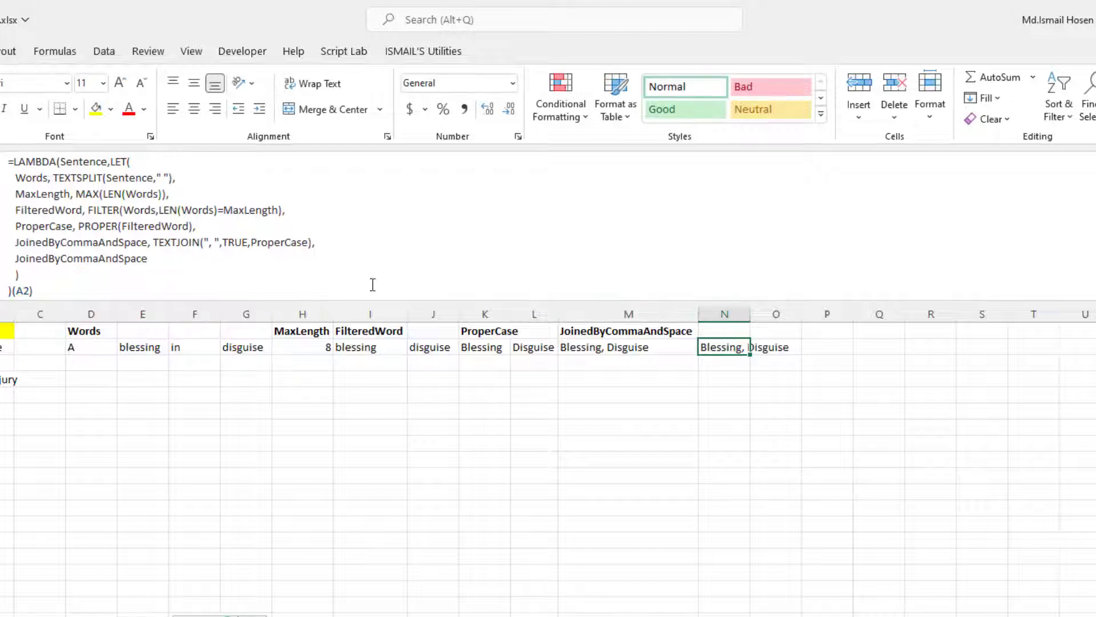
Step: Fit column N to its content and copy the LAMBDA definition from N2 without its closing (A2) call
double_click(750, 307)
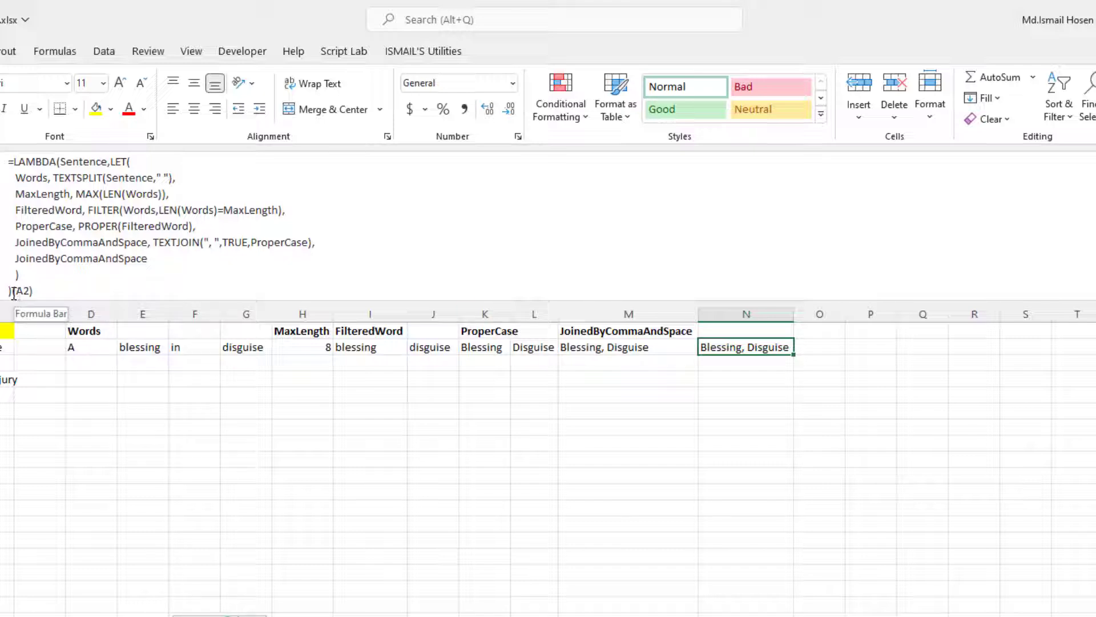
left_click_drag(14, 293, 12, 156)
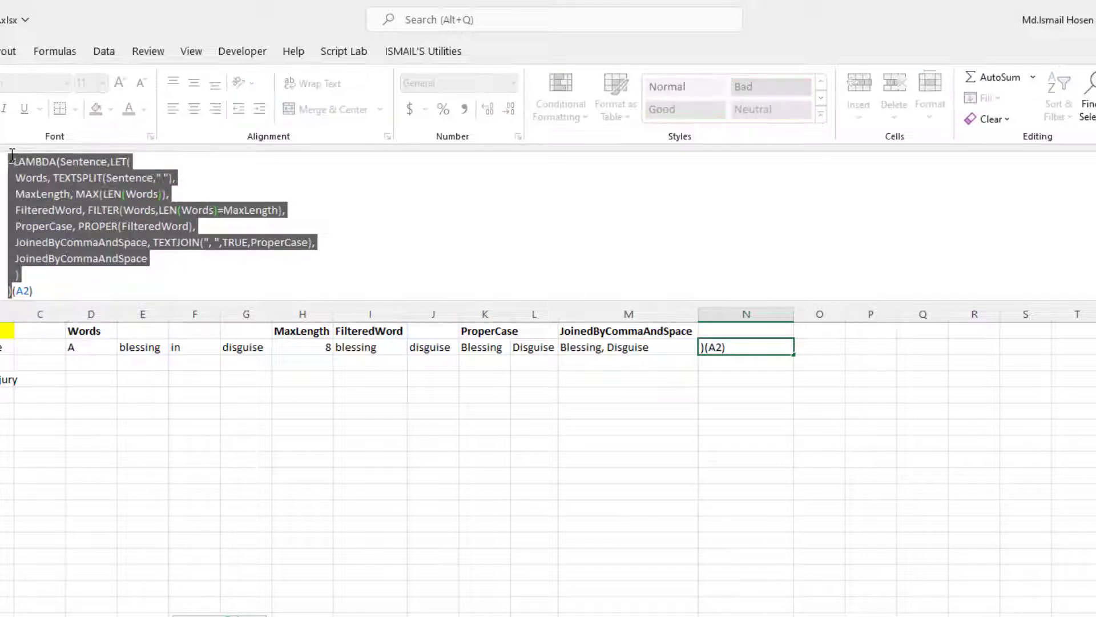
key("Escape")
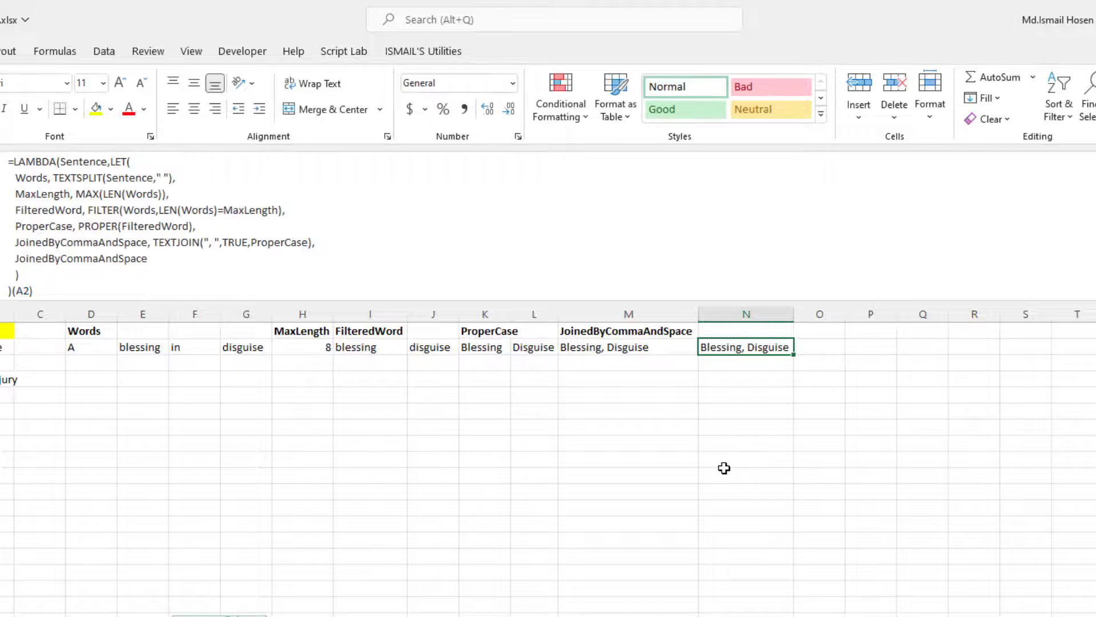
Step: Define the workbook name LONGESTWORDSINASENTENCE, referring to the copied LAMBDA(Sentence,LET(...)) definition
key("ctrl+F3")
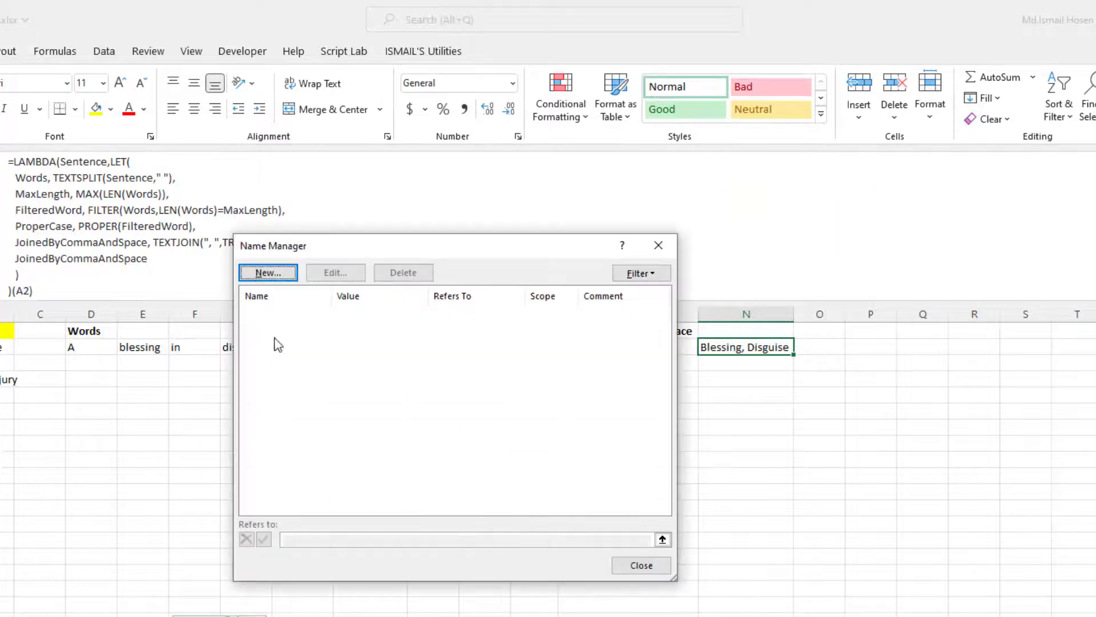
left_click(268, 273)
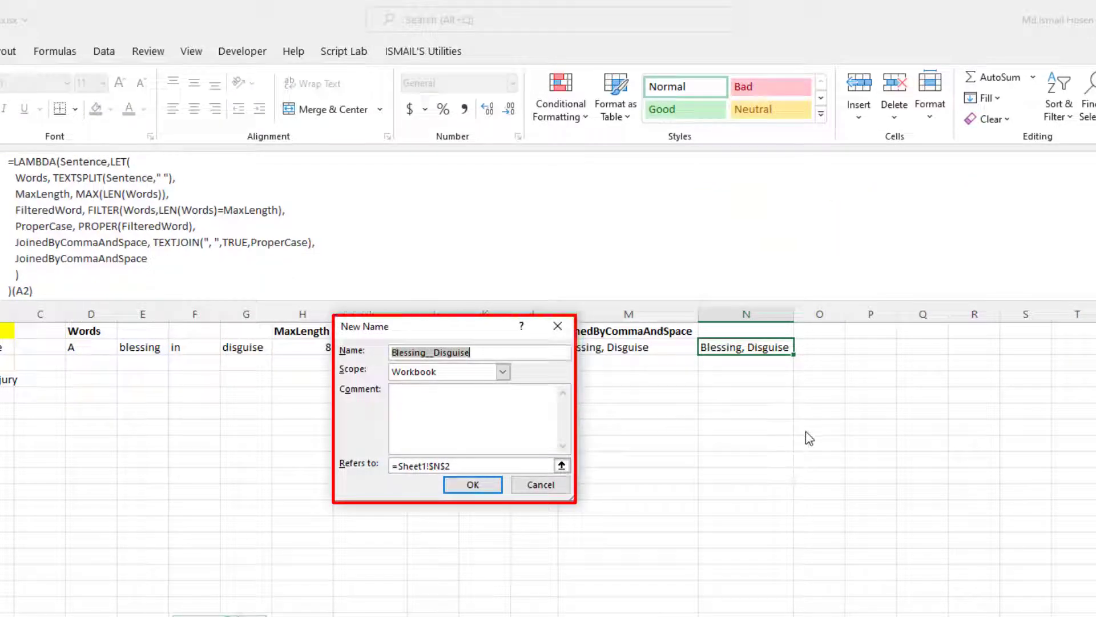
type("LONGESTWOR")
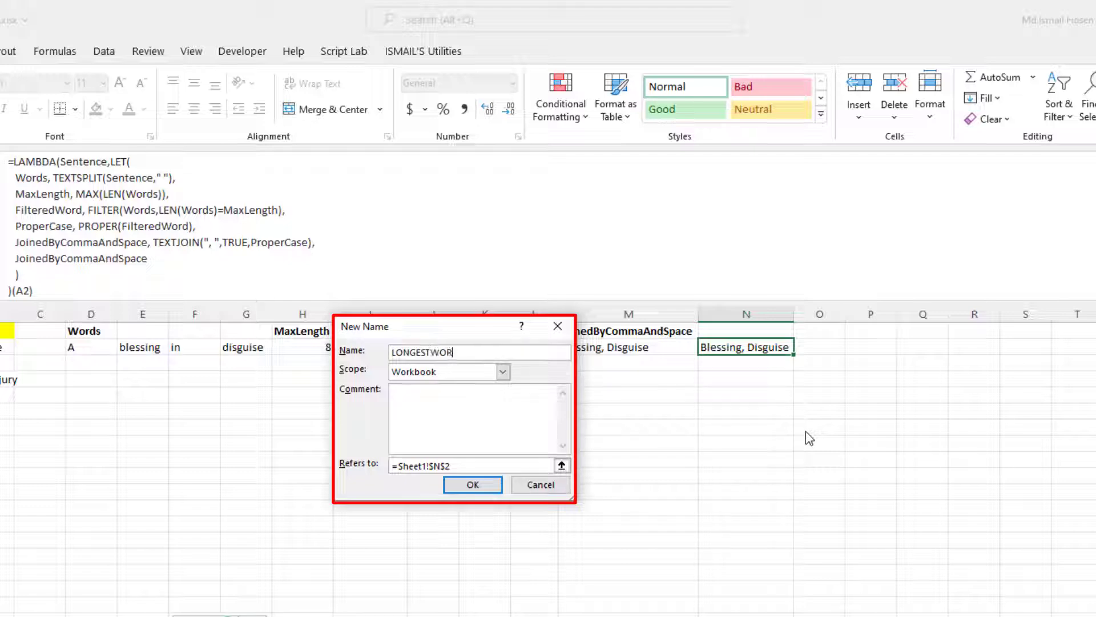
type("DSINASENTENCE")
left_click_drag(488, 464, 374, 460)
type("=LAMBDA(Sentence,LET(   Words, TEXTSPLIT(Sentence,\" \"),   MaxLength, MAX(LEN(Words)),   FilteredWord, FILTER(Words,LEN(Words)=MaxLength),   ProperCase, PROPER(FilteredWord),   JoinedByCommaAndSpace, TEXTJOIN(\", \",TRUE,ProperCase),   JoinedByCommaAndSpace   ) )")
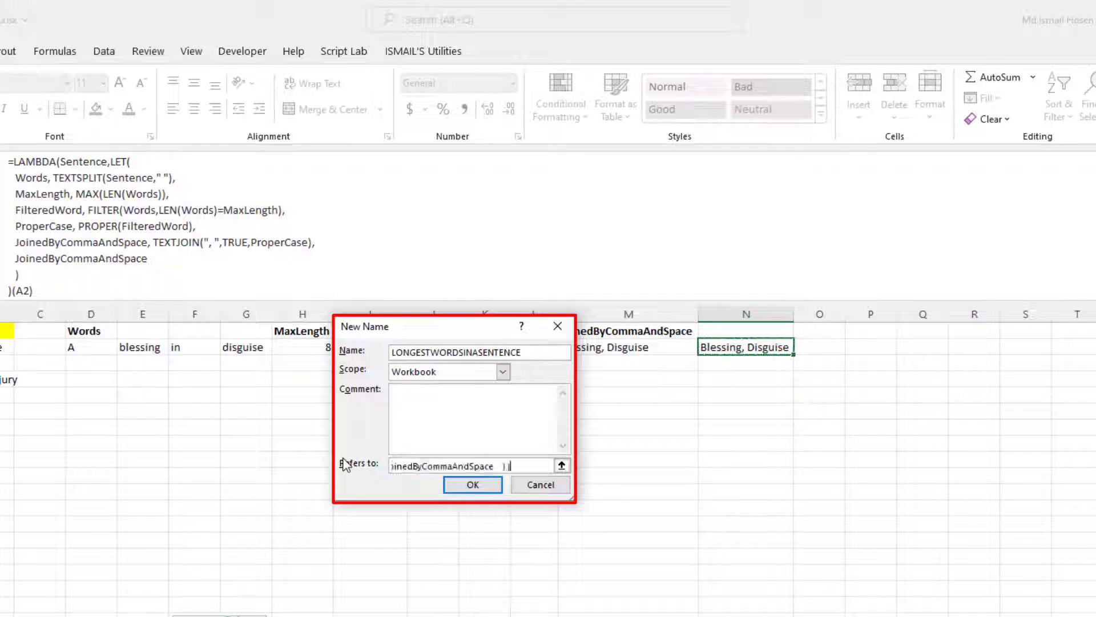
left_click(473, 484)
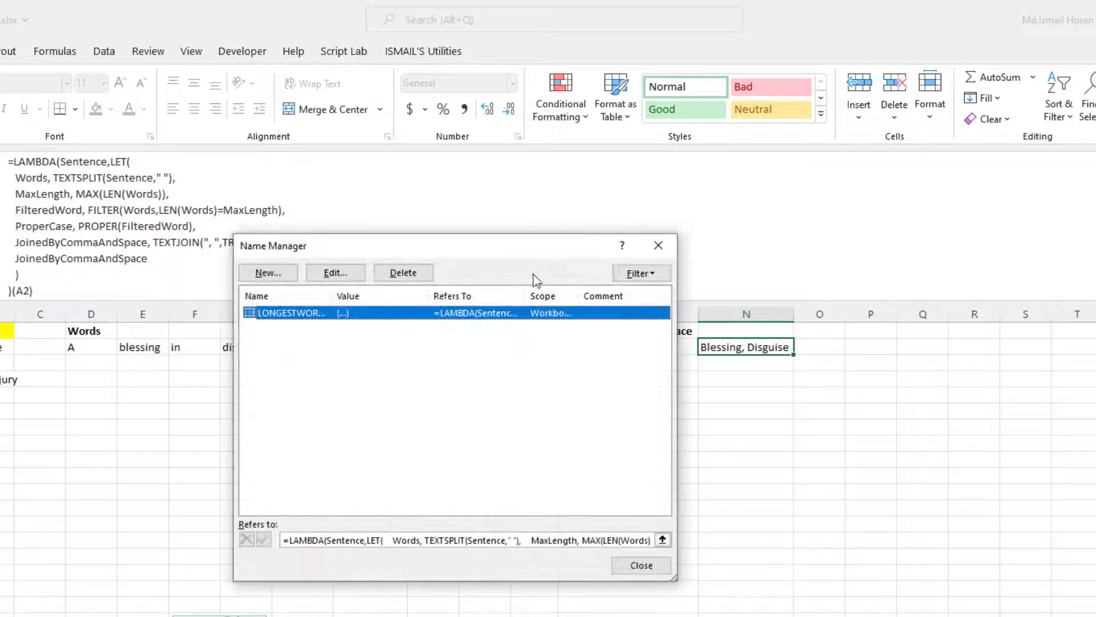
left_click(658, 245)
Step: Enter =LONGESTWORDSINASENTENCE(A2) in O2
left_click(801, 389)
left_click(817, 348)
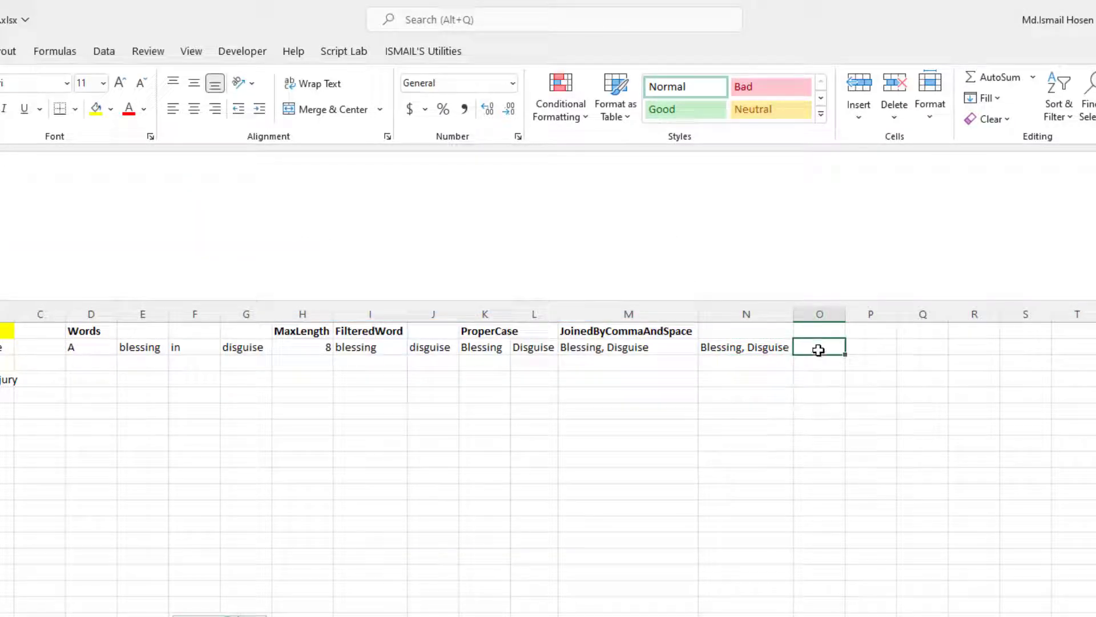
type("=LONG")
key("Tab")
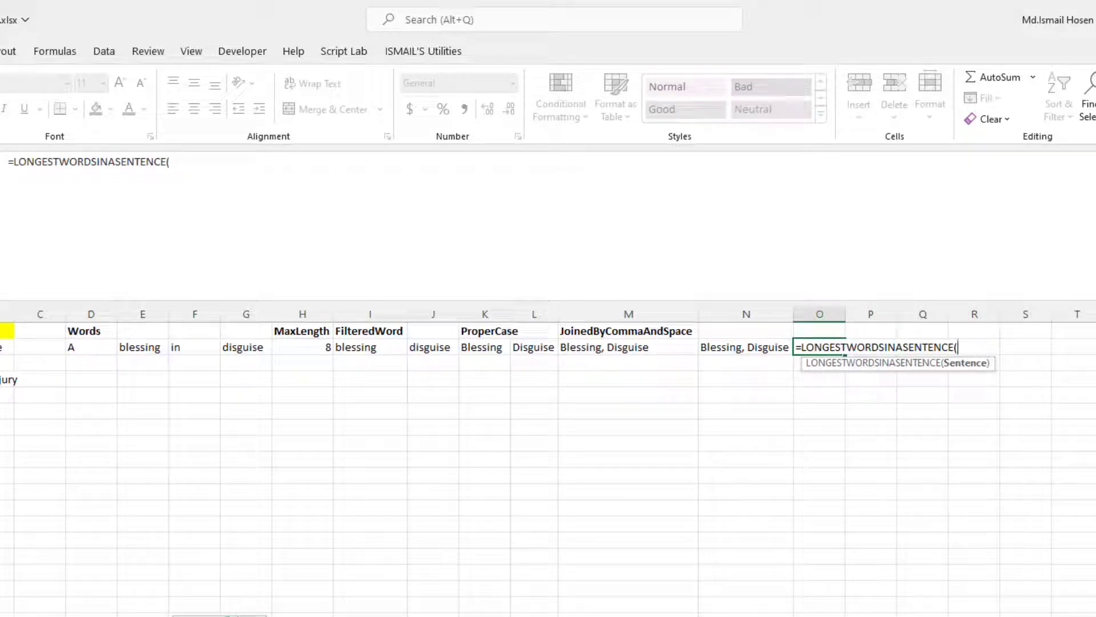
type("A2)")
key("Return")
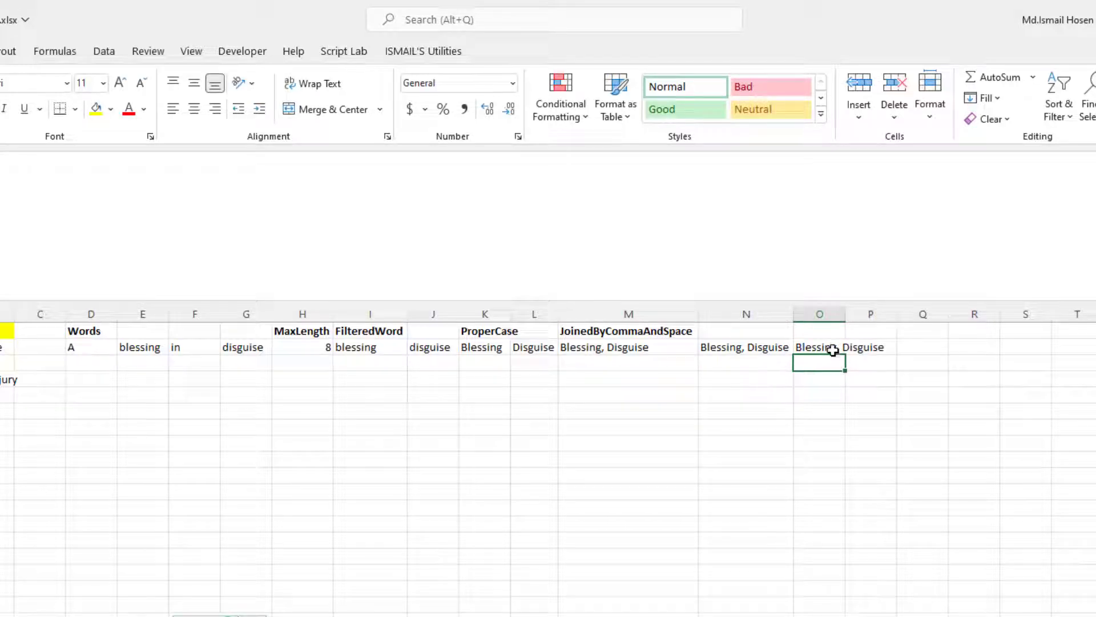
Step: Fill the O2 formula down to O10 and fit column O to its contents
left_click(833, 350)
left_click_drag(845, 354, 851, 485)
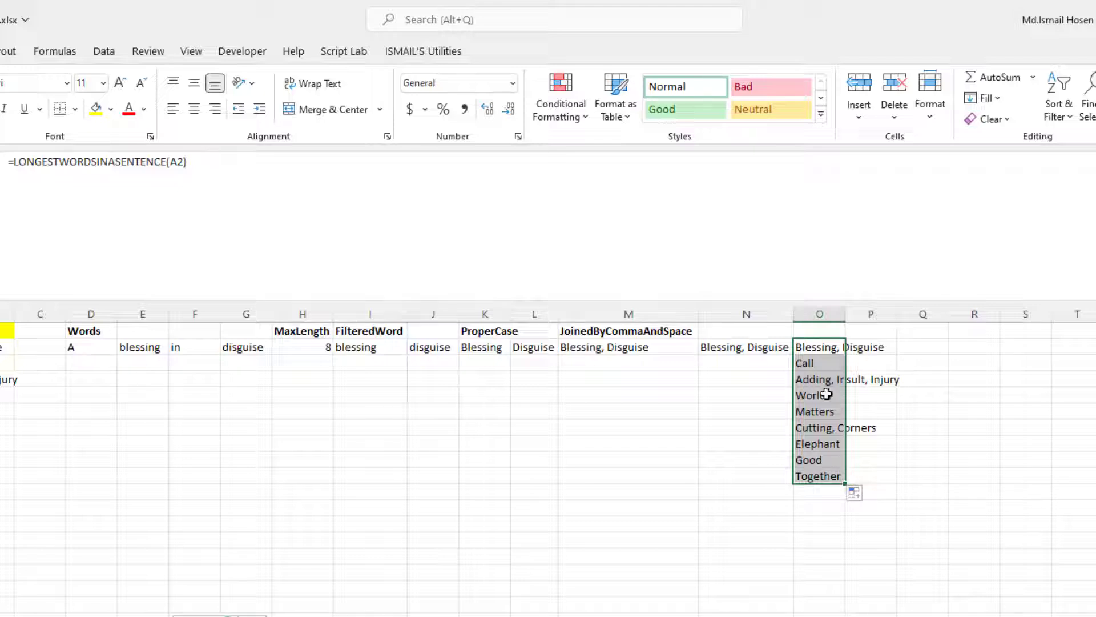
double_click(846, 313)
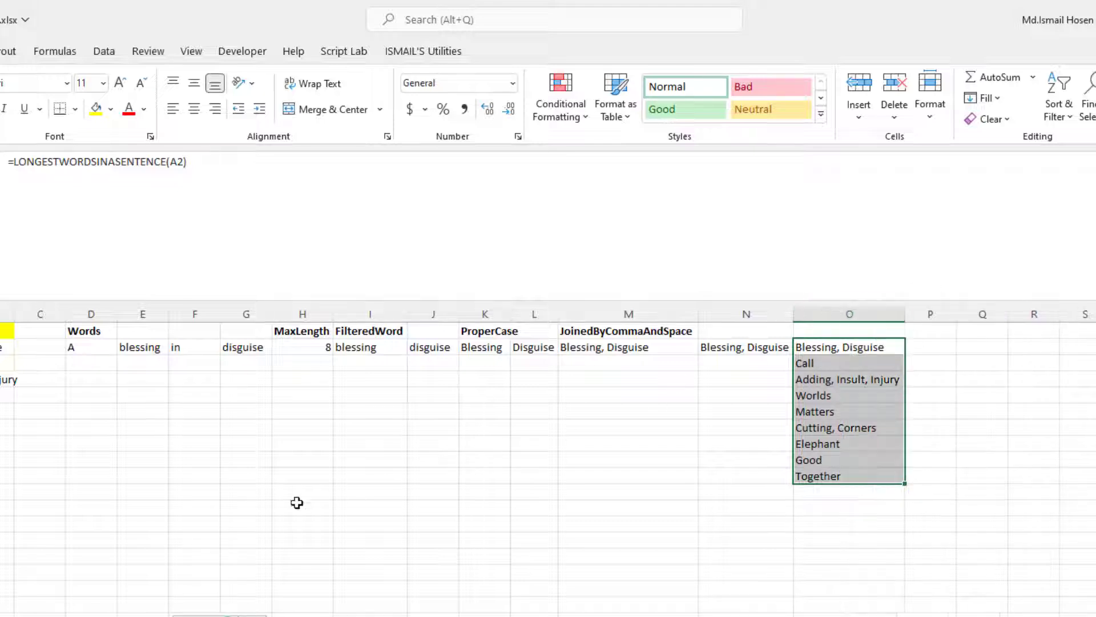
Step: Enter a reference to the first expected answer, =B2, in P2
left_click(933, 346)
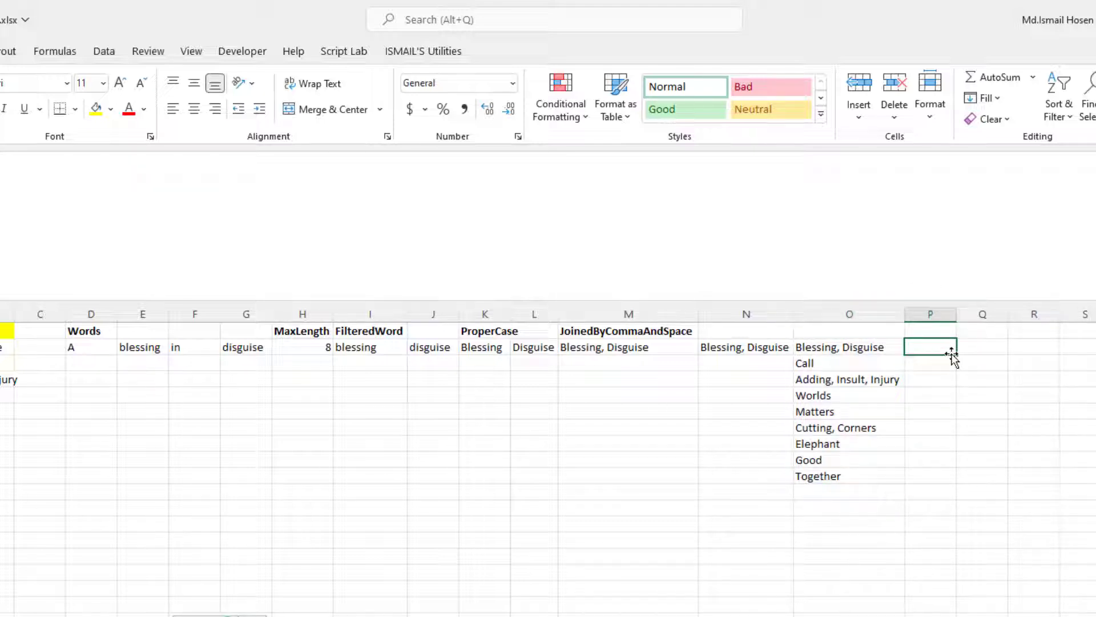
type("=")
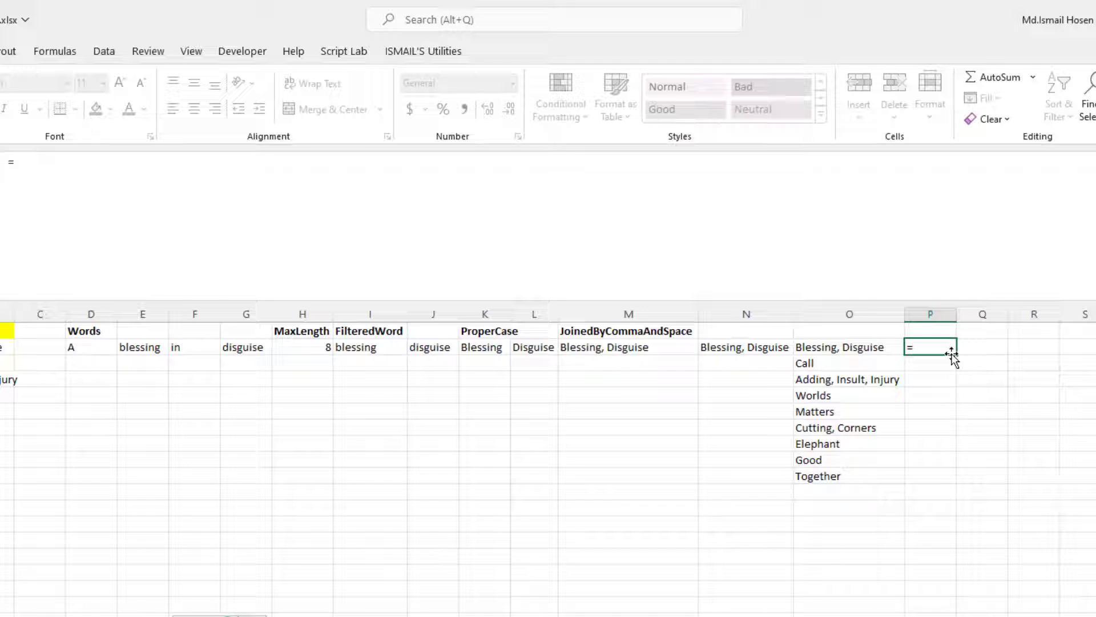
key("Left")
key("Left")
key("Left")
key("Left")
key("Left")
key("Left")
key("Left")
key("Left")
key("Left")
key("Left")
key("Left")
key("Left")
key("Left")
key("Left")
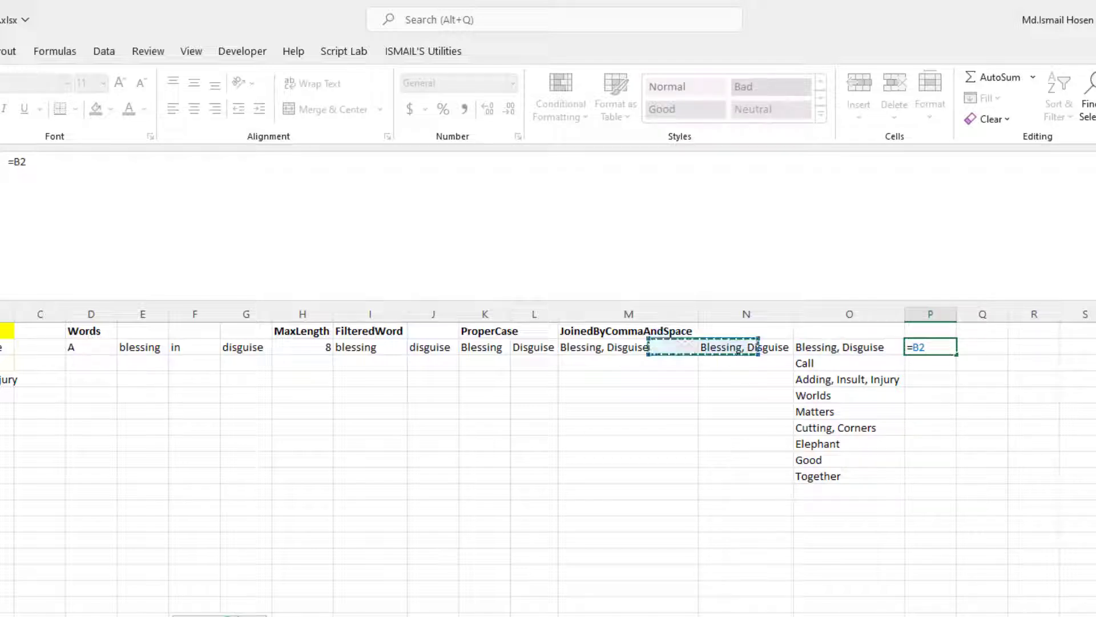
key("Return")
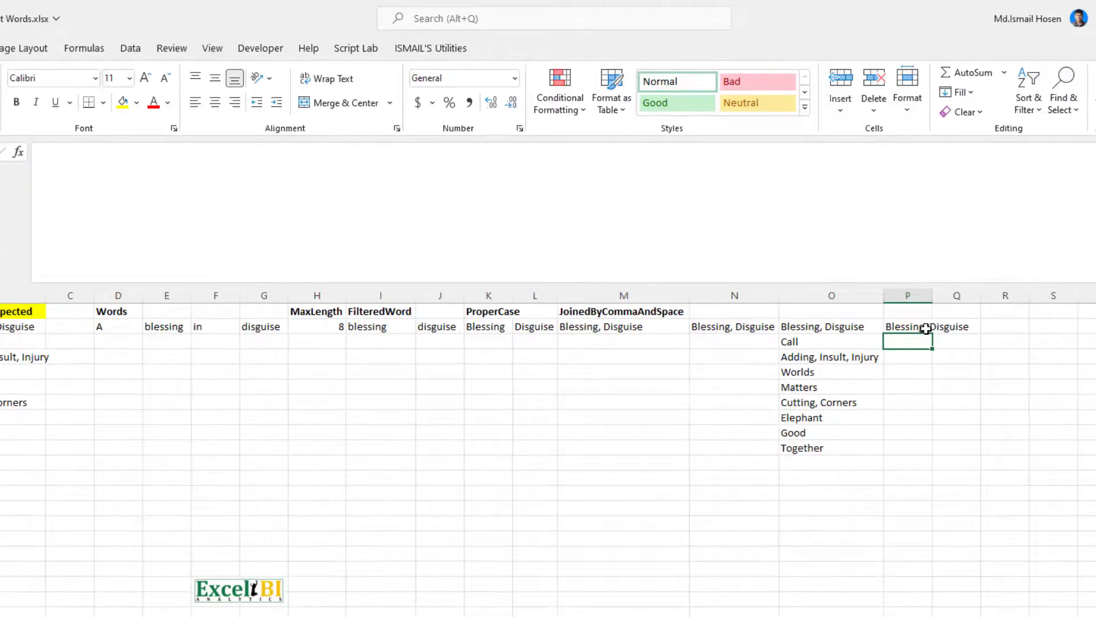
Step: Extend the P2 formula to =B2=O2 and fill it down to P10
left_click(931, 347)
left_click(192, 195)
type("=")
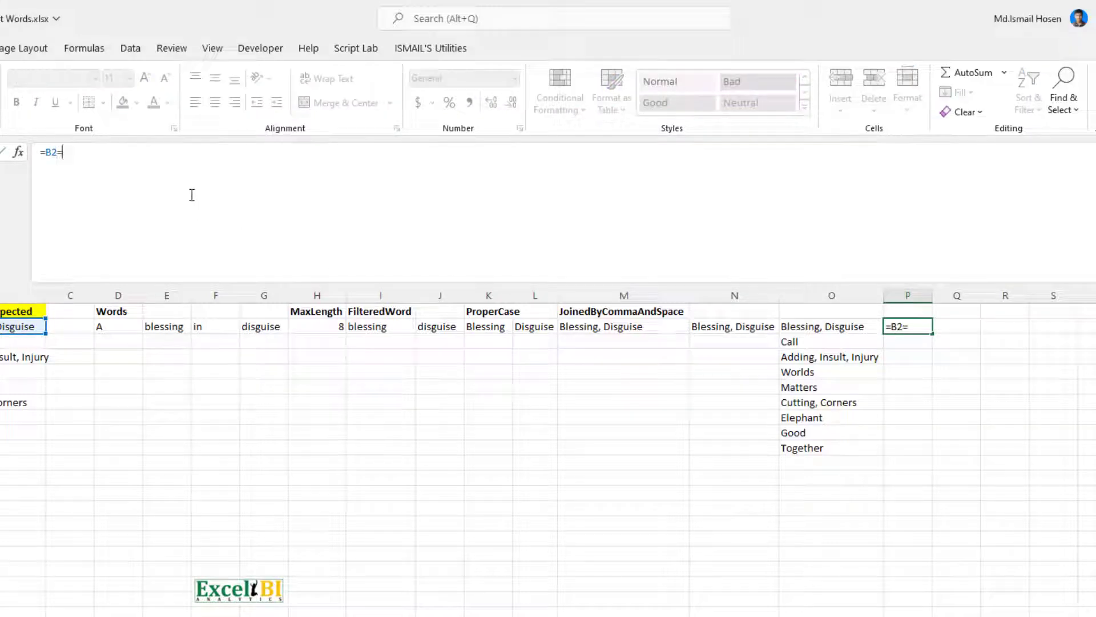
left_click(836, 330)
key("Return")
key("Up")
double_click(933, 333)
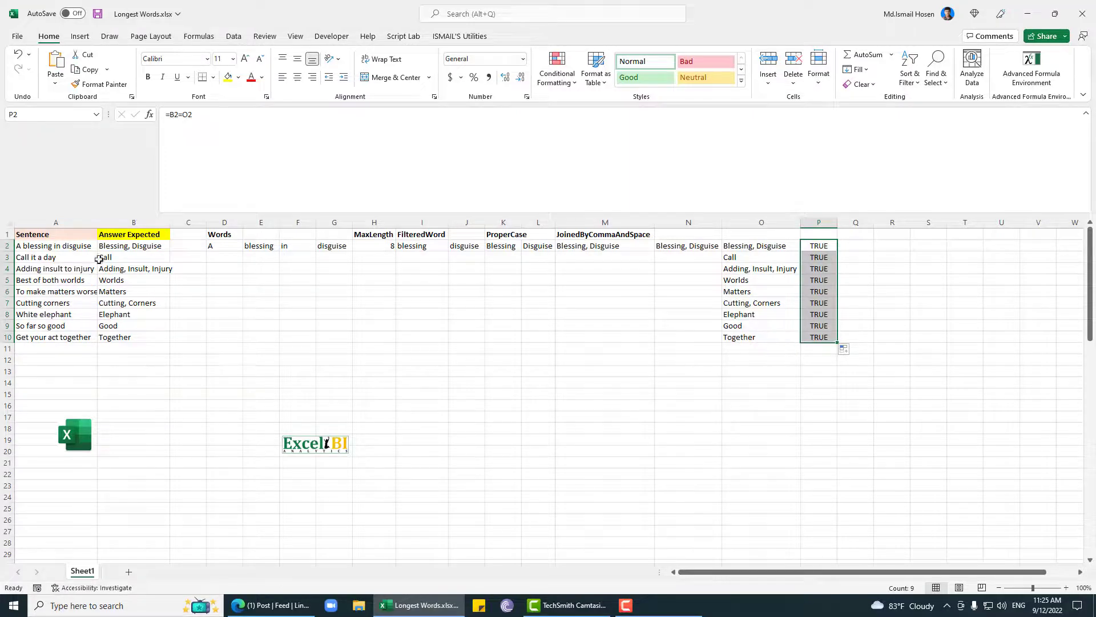
Step: Compare the expected answers with the named function's results in column O and the full LAMBDA formula in N2
left_click(129, 291)
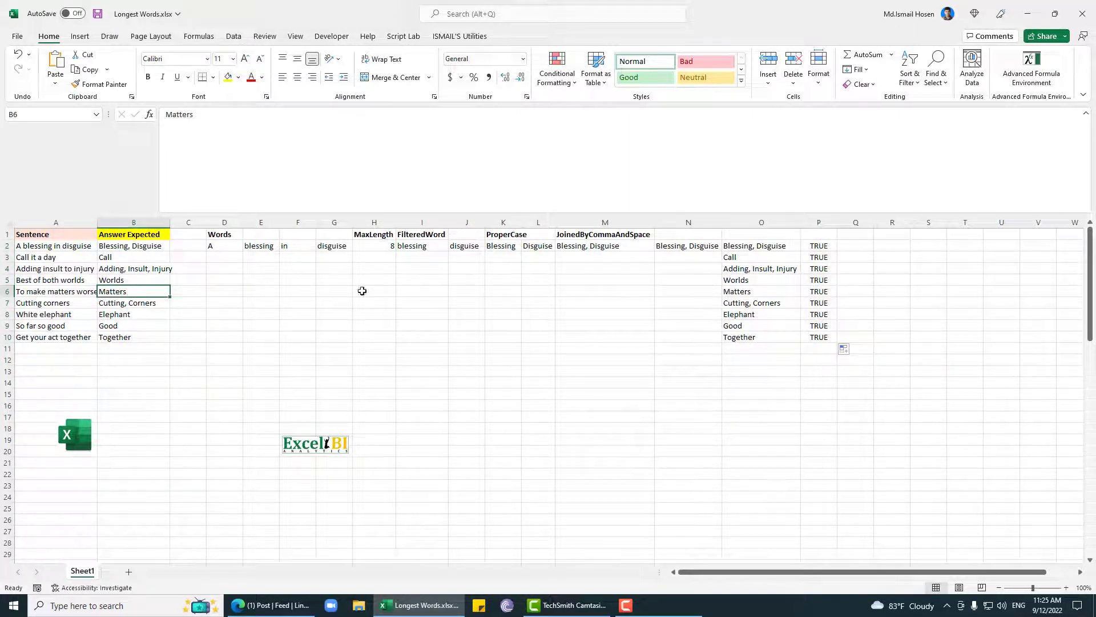
left_click(759, 257)
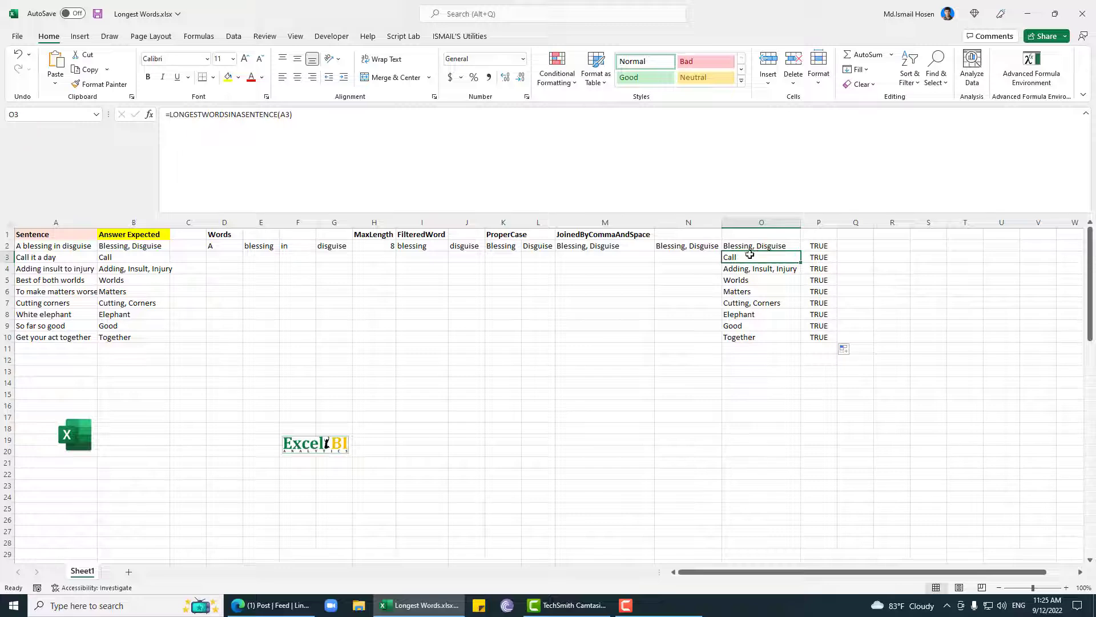
left_click(712, 249)
left_click(772, 245)
left_click(697, 243)
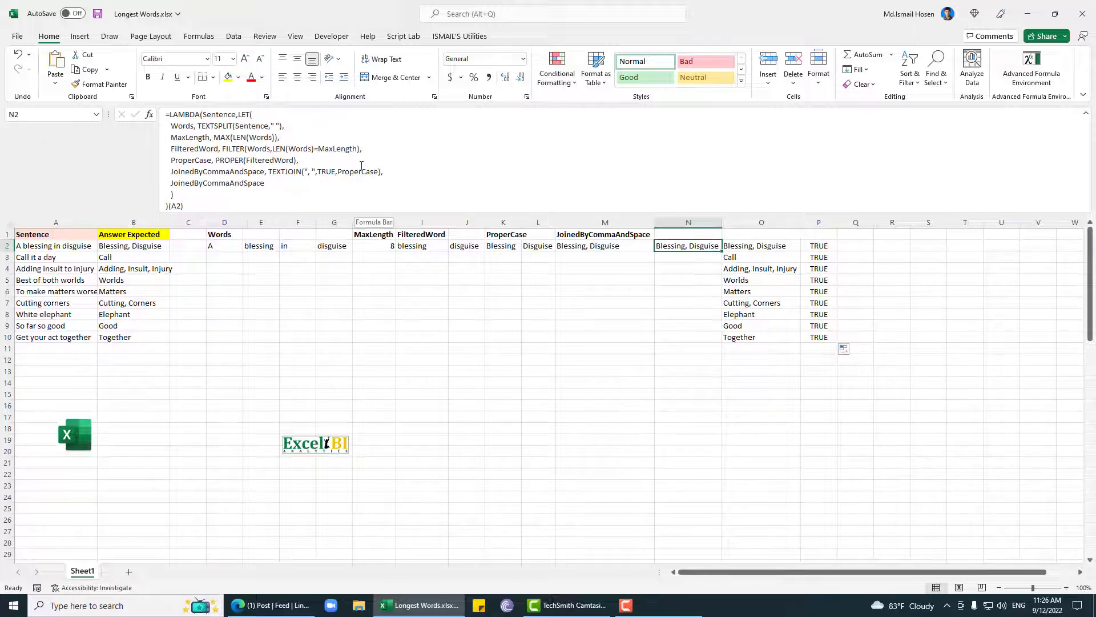
left_click(738, 255)
left_click(694, 246)
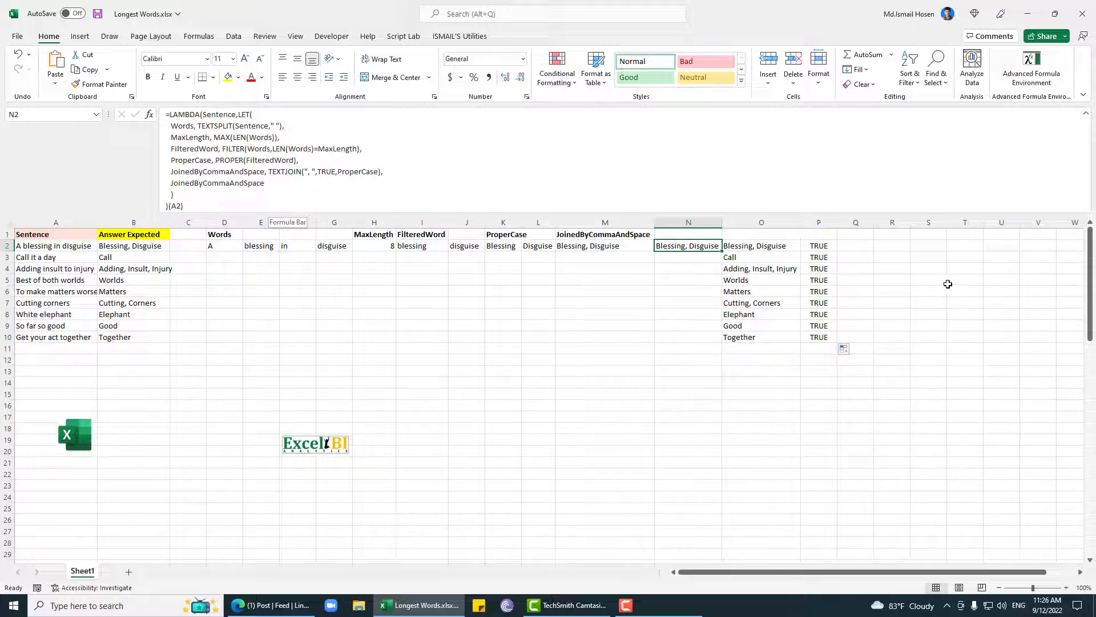
Step: Start a MAP formula in Q2 with the sentences A2:A10 as its array
left_click(856, 245)
type("=")
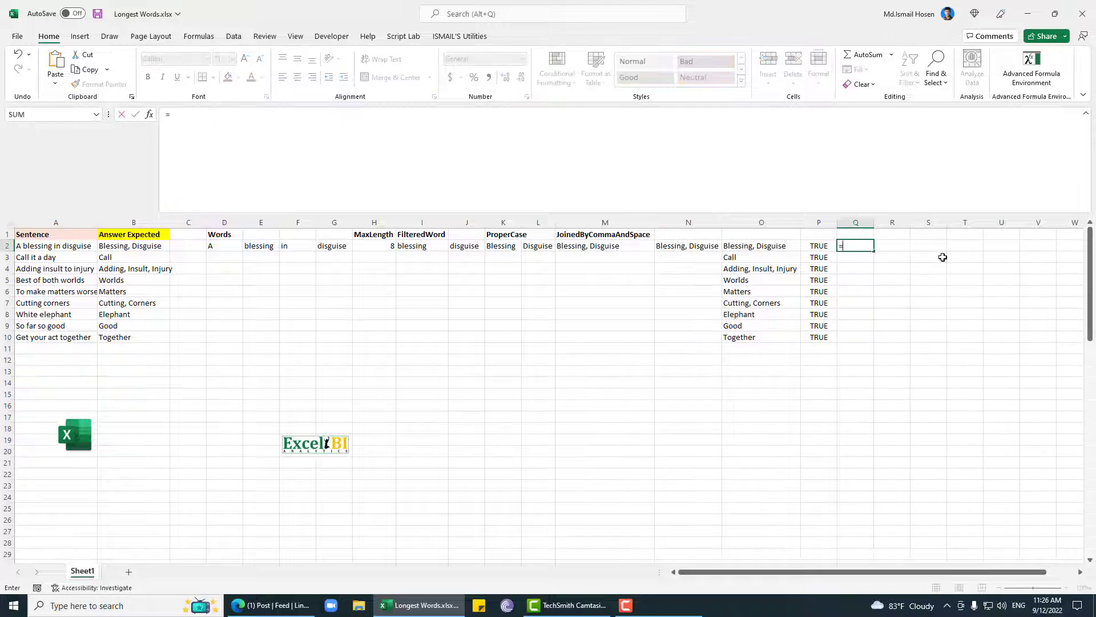
type("MAP(")
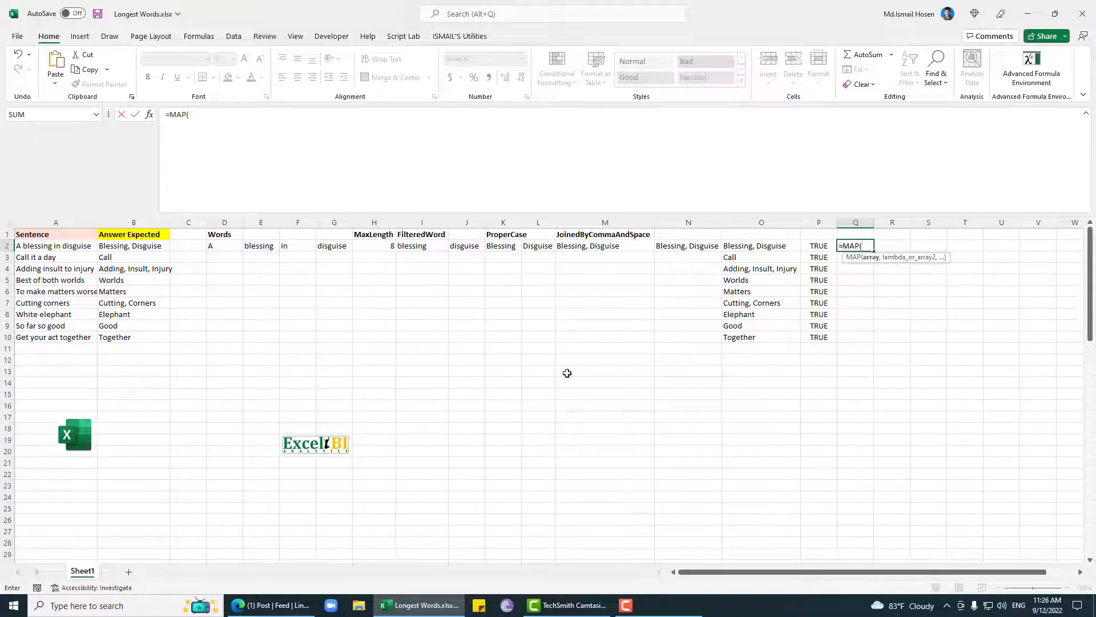
left_click_drag(70, 246, 75, 335)
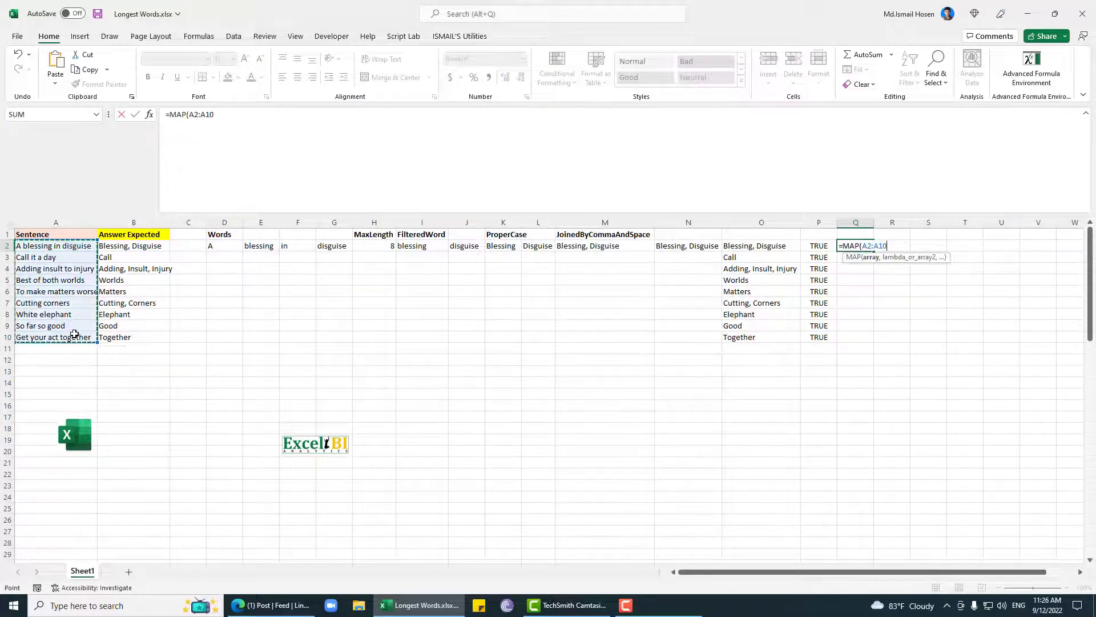
type(",LAMBDA(")
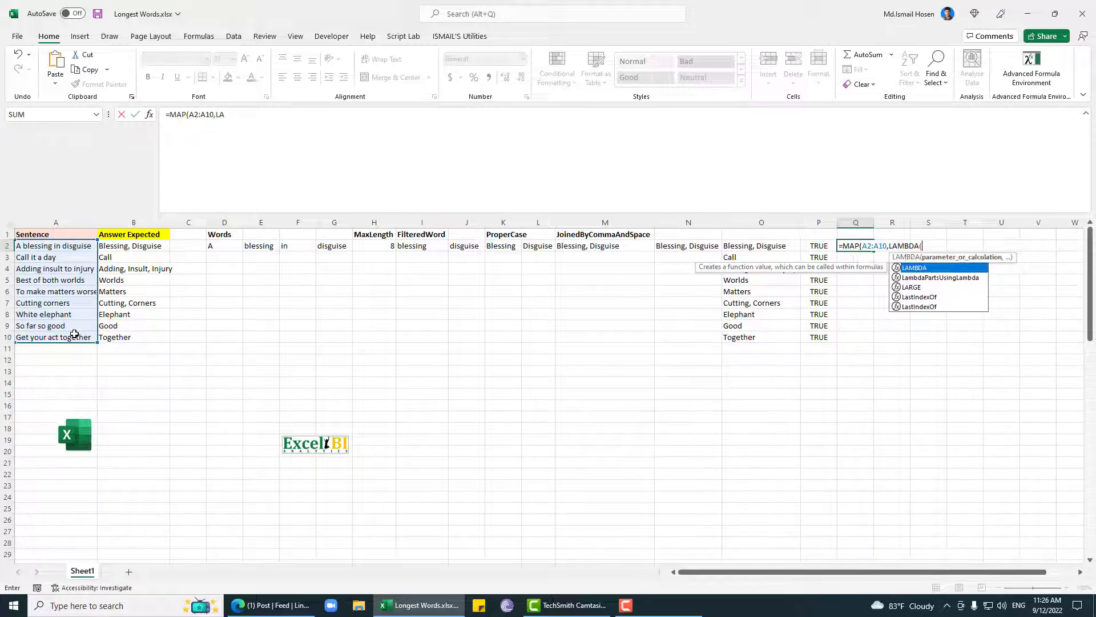
key("BackSpace")
key("BackSpace")
key("BackSpace")
key("BackSpace")
key("BackSpace")
key("BackSpace")
key("BackSpace")
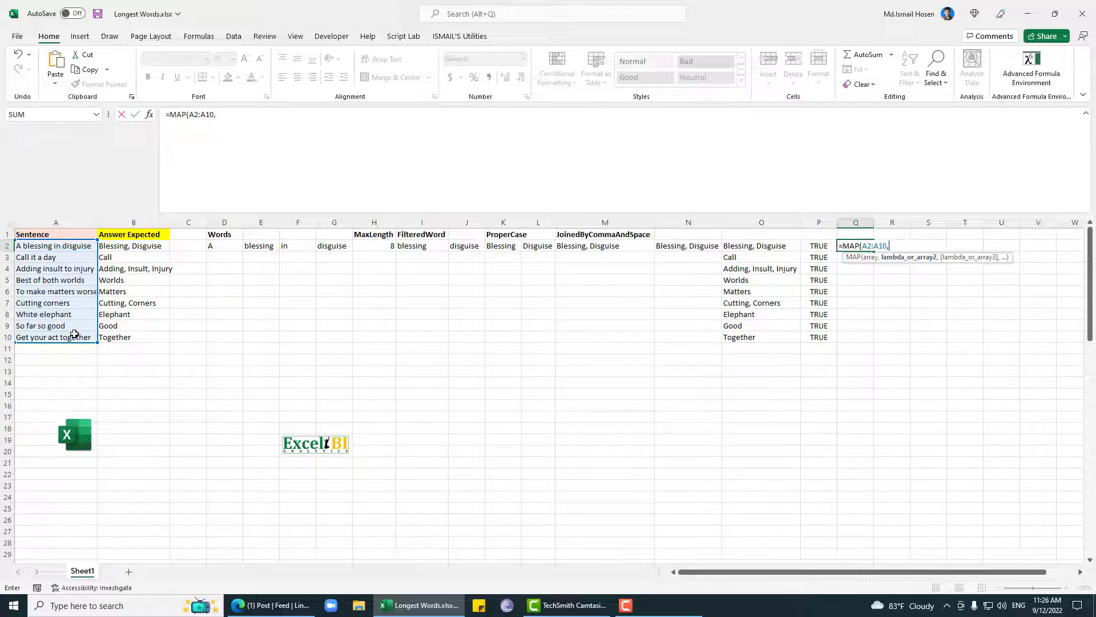
Step: Complete the Q2 formula as =MAP(A2:A10,LAMBDA(X,LONGESTWORDSINASENTENCE(X))) to apply the named function to every sentence
type("LONG")
key("Tab")
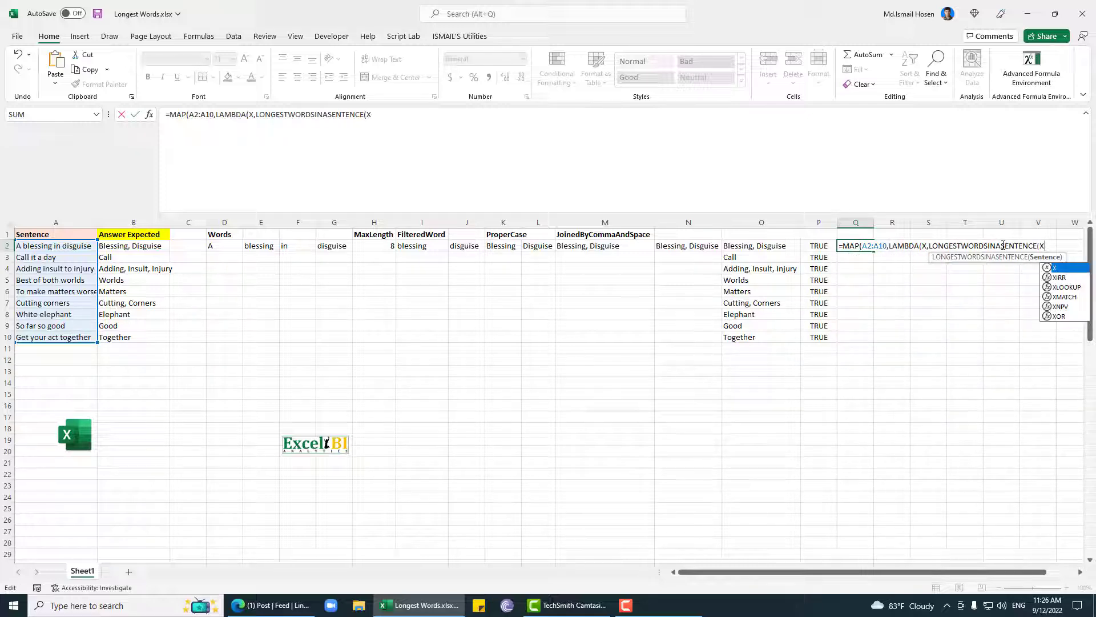
type("))")
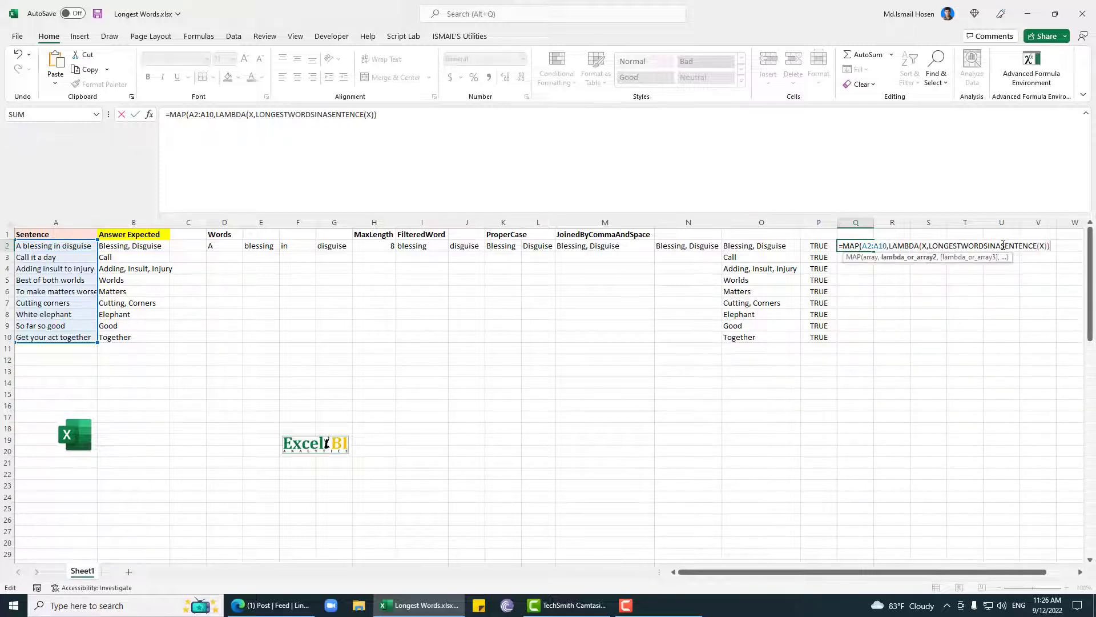
key("Return")
key("Return")
type(")")
key("Return")
Step: Examine the spilled results in column Q and the MAP formula in Q2 that produces them
left_click(862, 245)
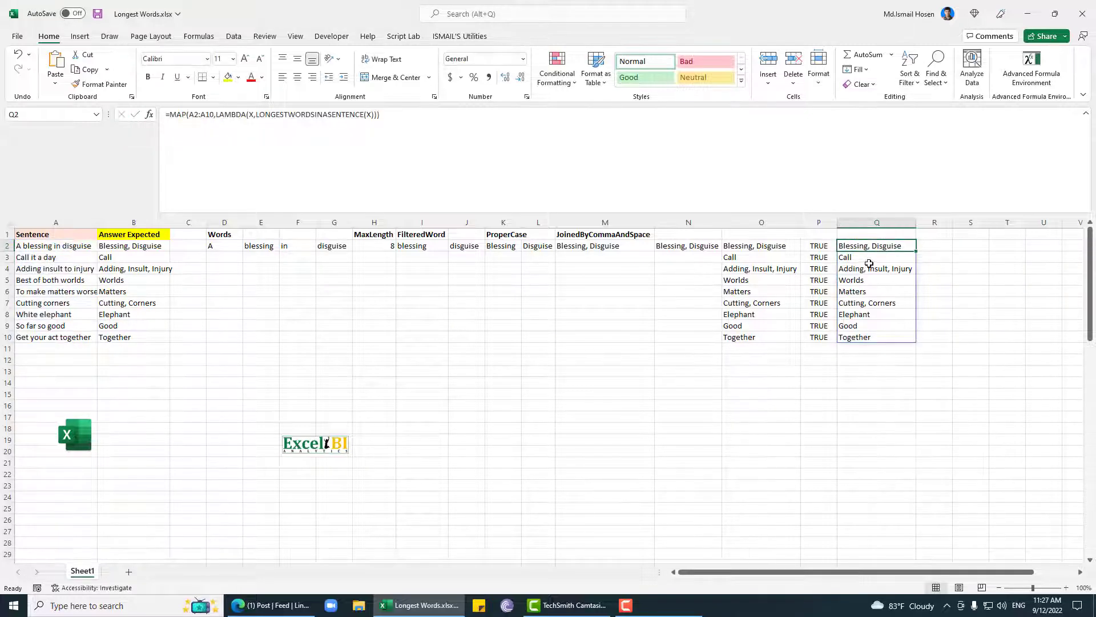
left_click(869, 261)
left_click(877, 278)
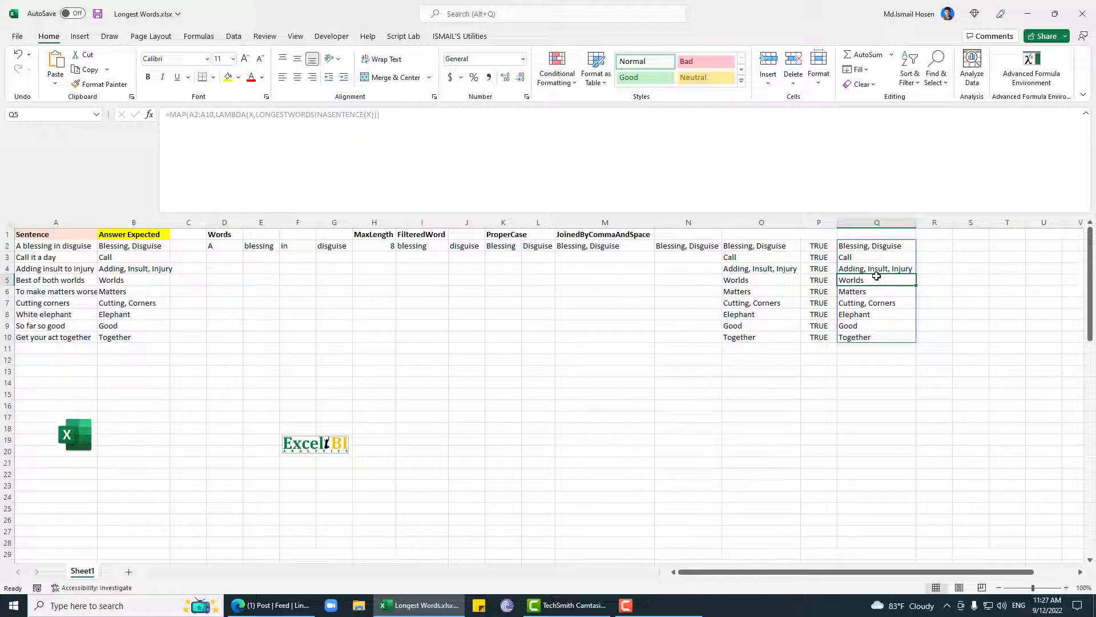
left_click(857, 244)
left_click(479, 114)
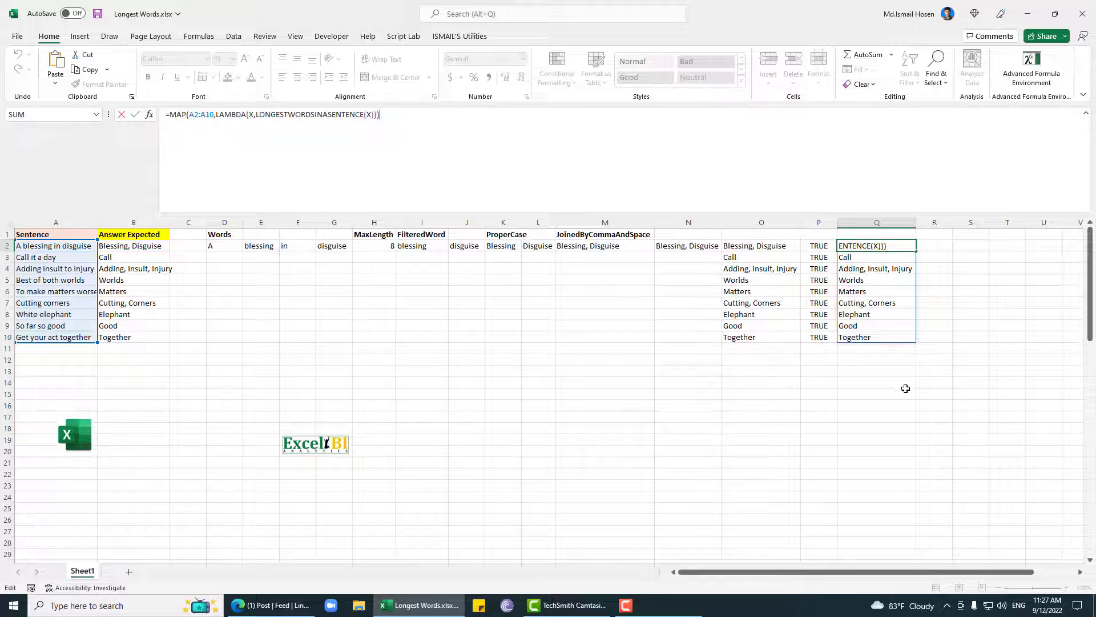
key("Escape")
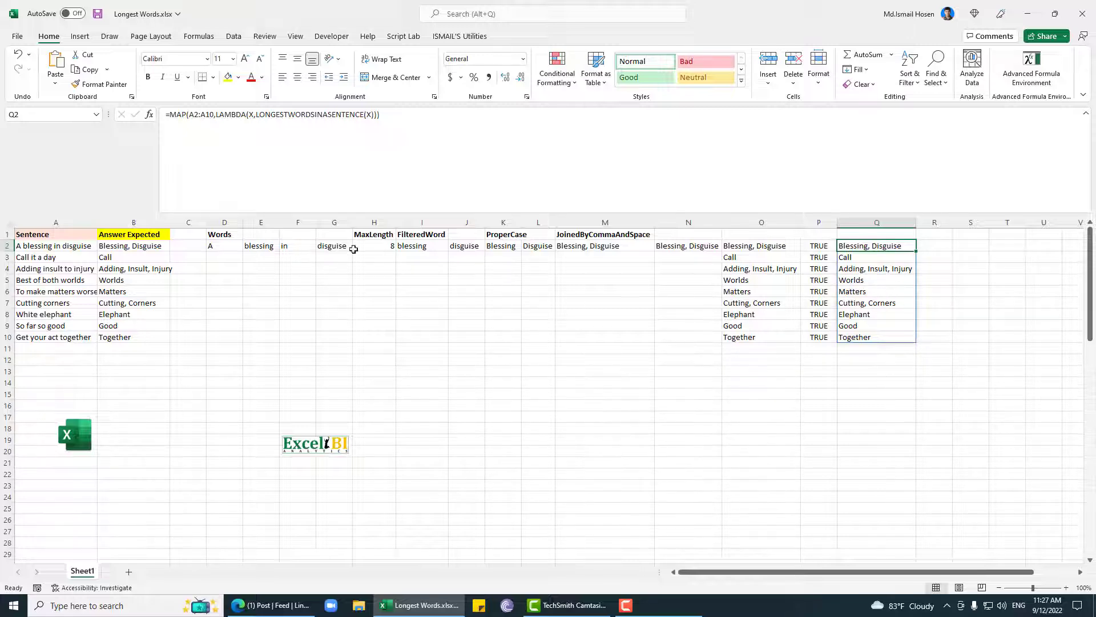
Step: Save the workbook and return to the MAP formula cell Q2
left_click(104, 259)
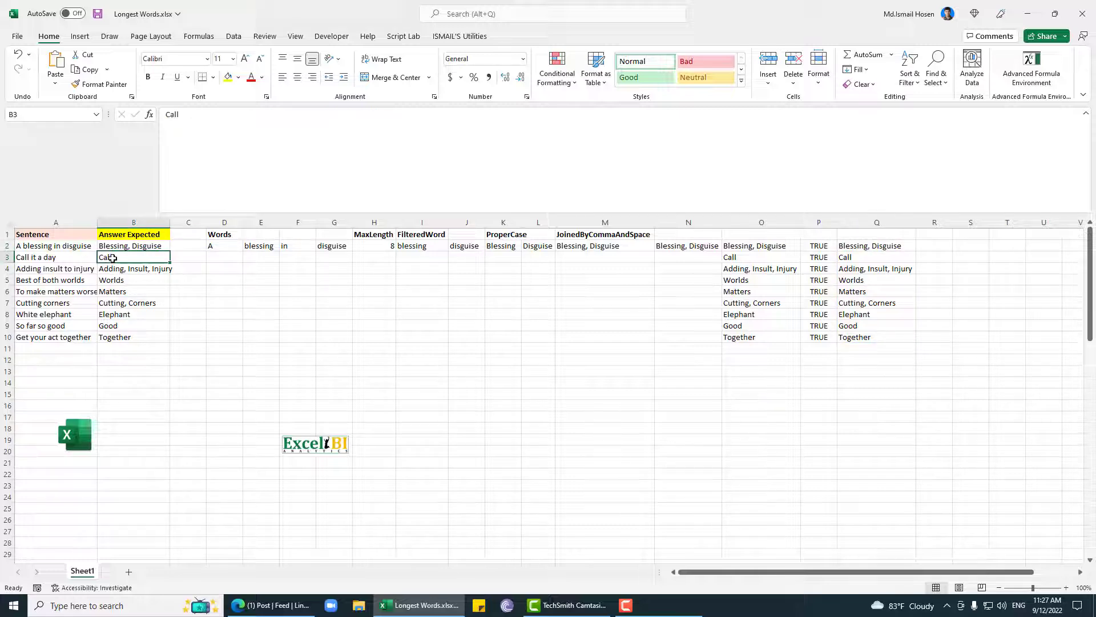
key("ctrl+s")
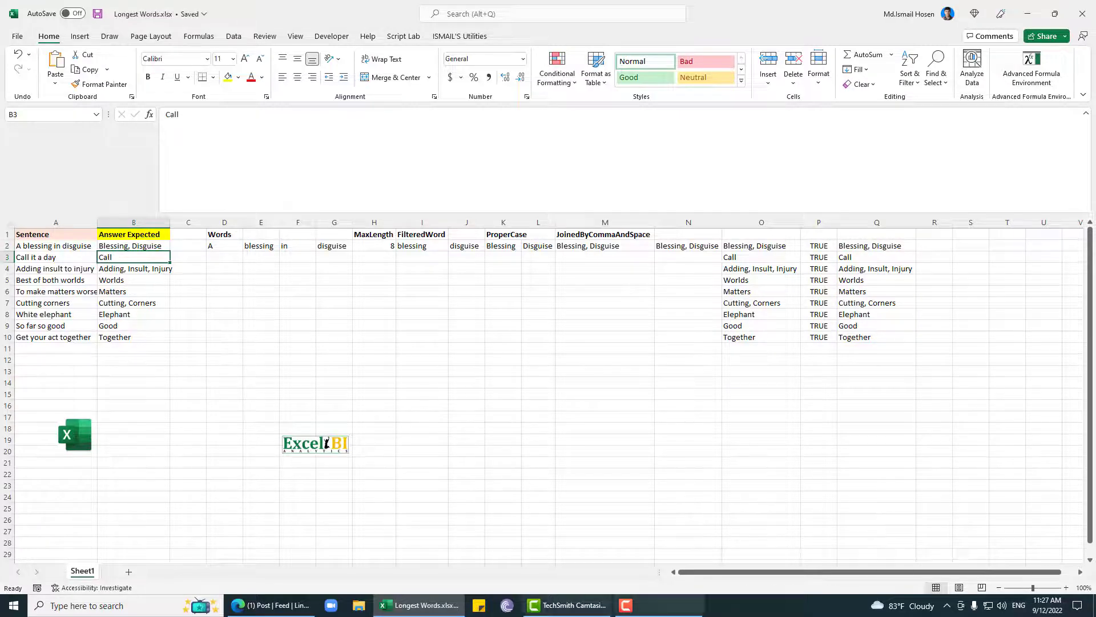
left_click(884, 248)
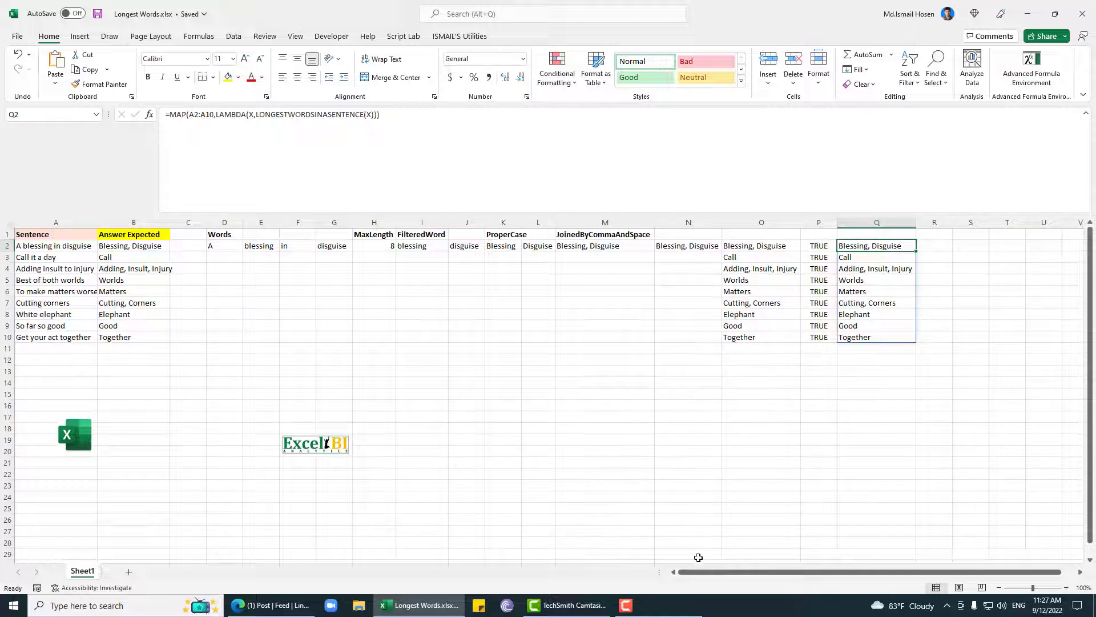